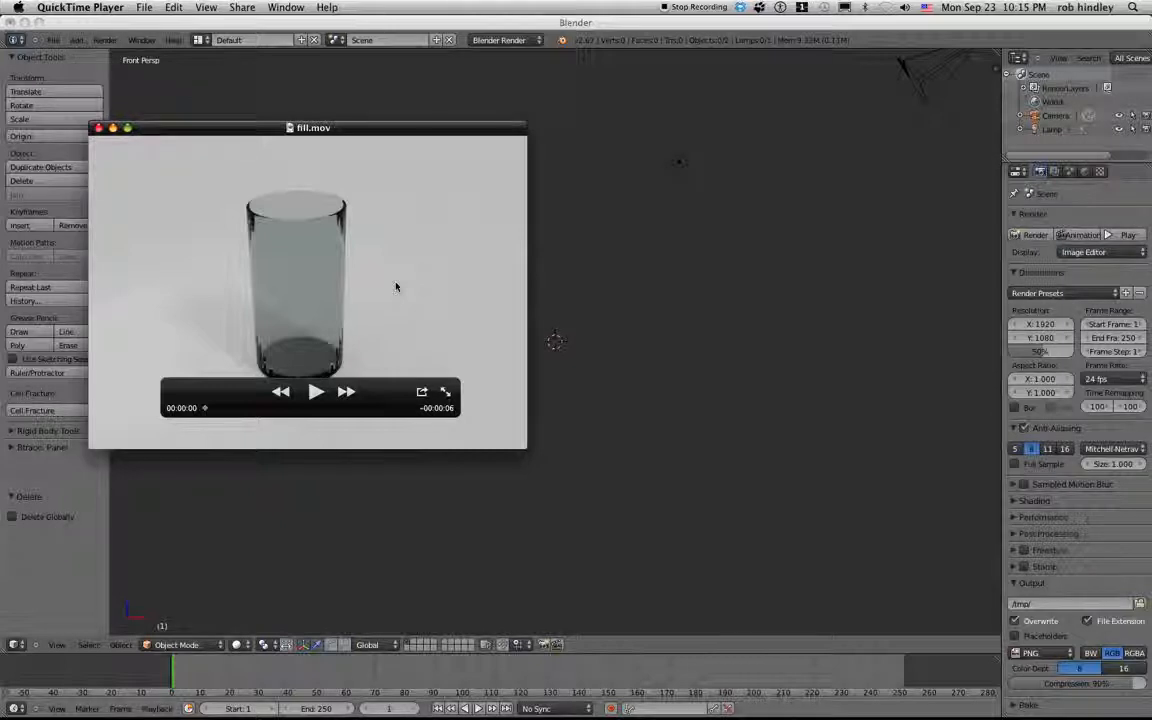
- Play the fill.mov reference clip of the glass filling, scrub through it near its end, and close it
click(315, 393)
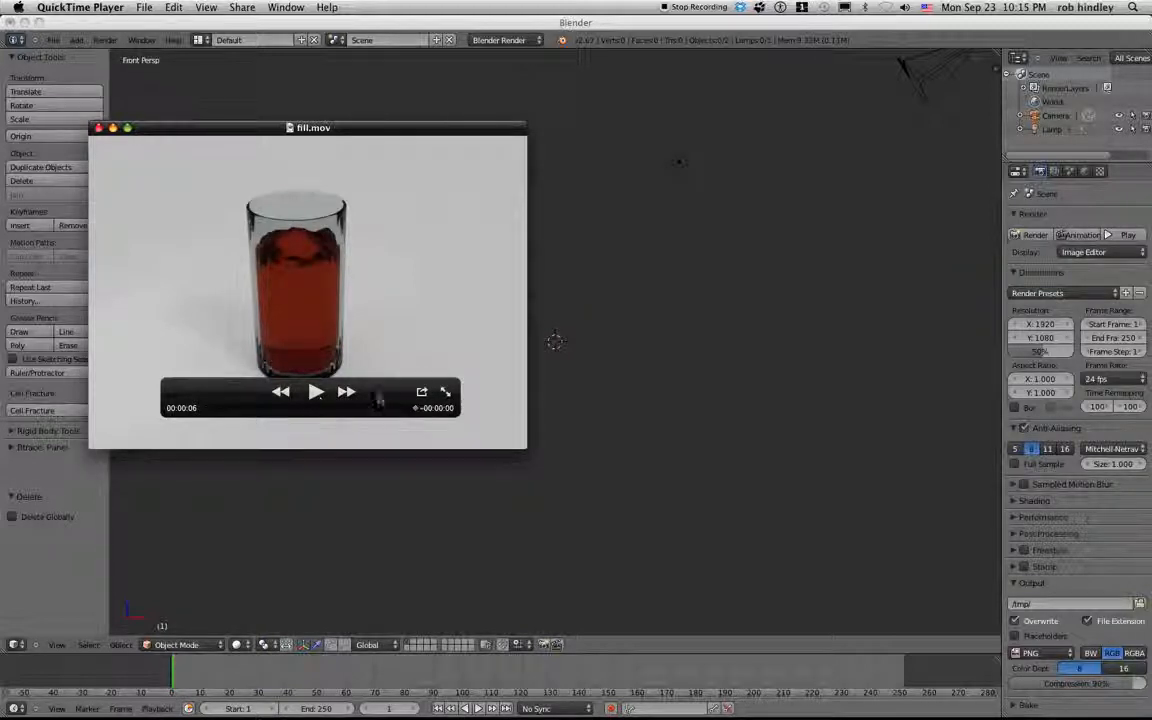
drag(342, 413, 388, 414)
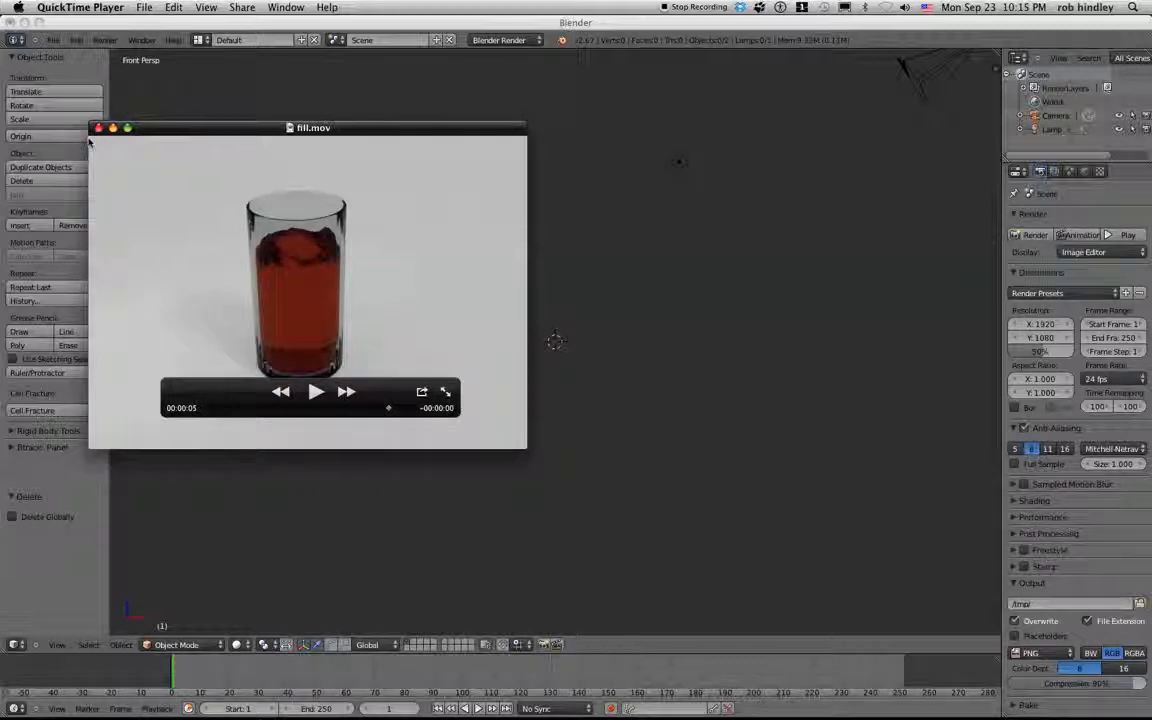
click(99, 129)
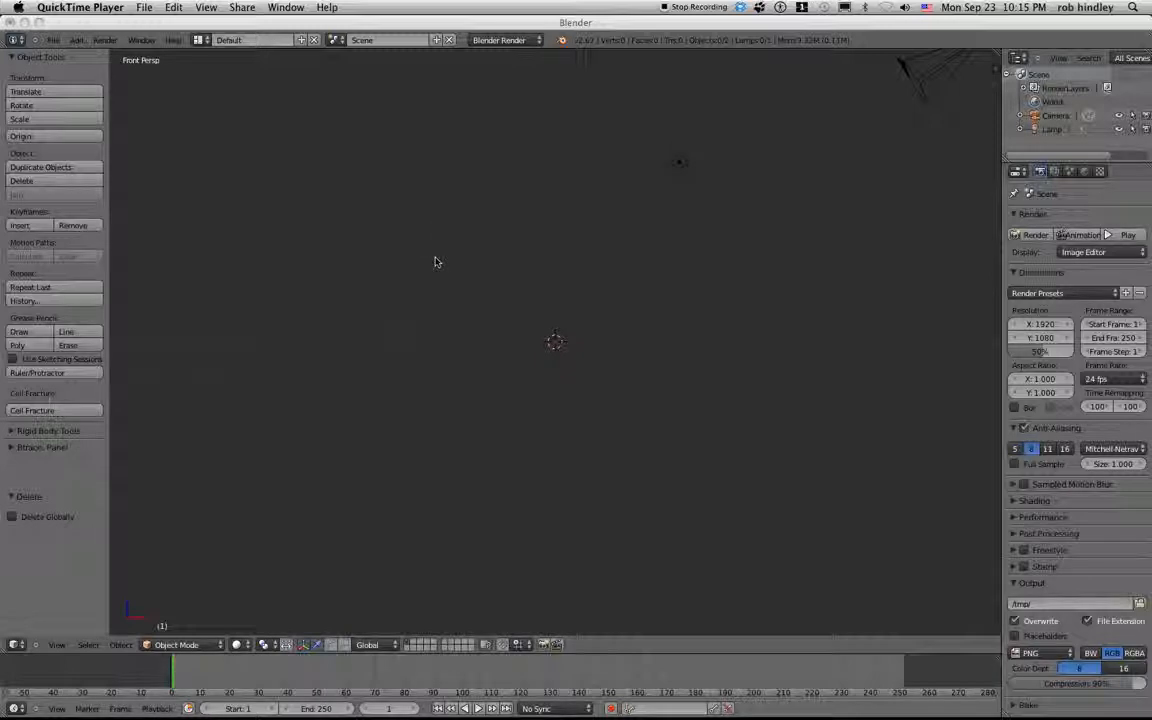
- Switch to Blender, add a mesh cylinder, and move it 2 units along X
click(438, 300)
key(shift+a)
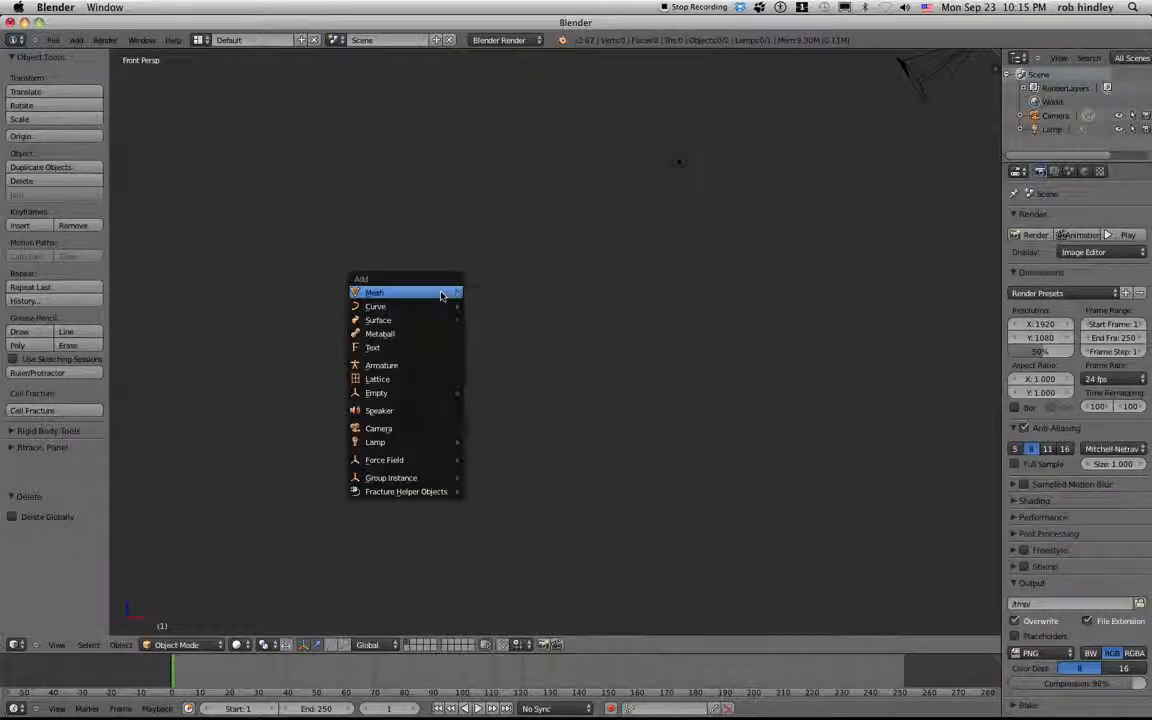
mouse_move(445, 295)
click(483, 361)
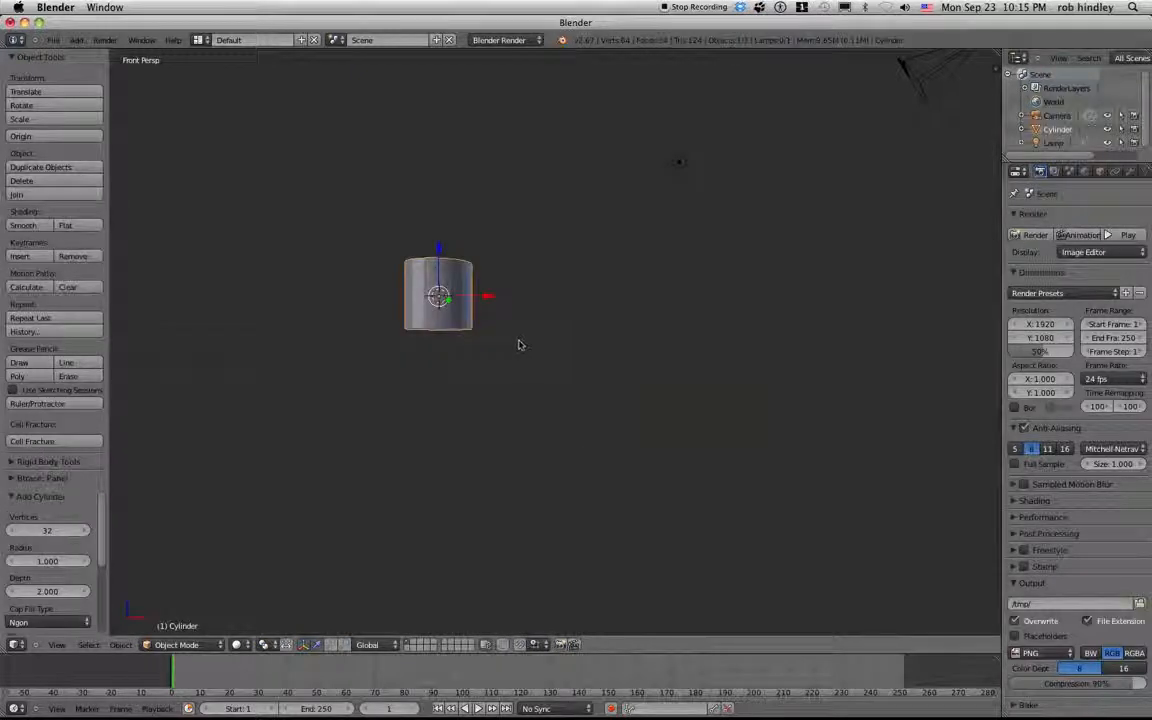
key(g)
key(x)
key(2)
key(Return)
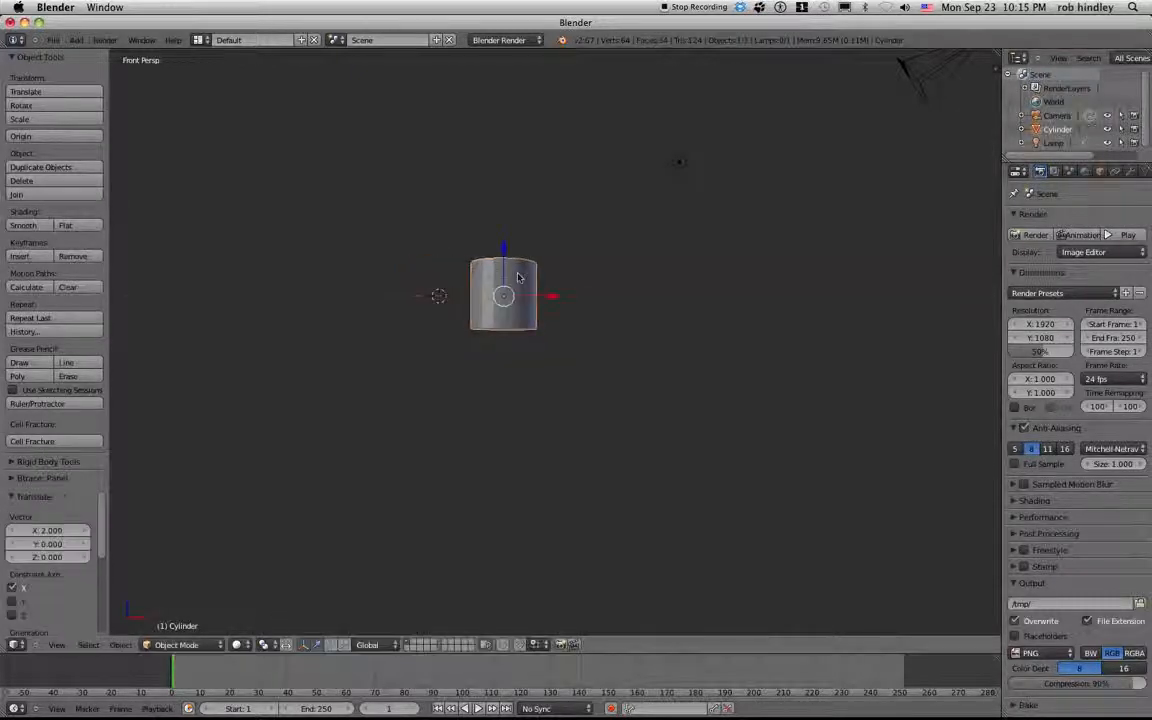
- Lower the cylinder about 0.36 units on Z and, in orthographic view, shift it along X to the scene centre
key(g)
key(z)
click(504, 263)
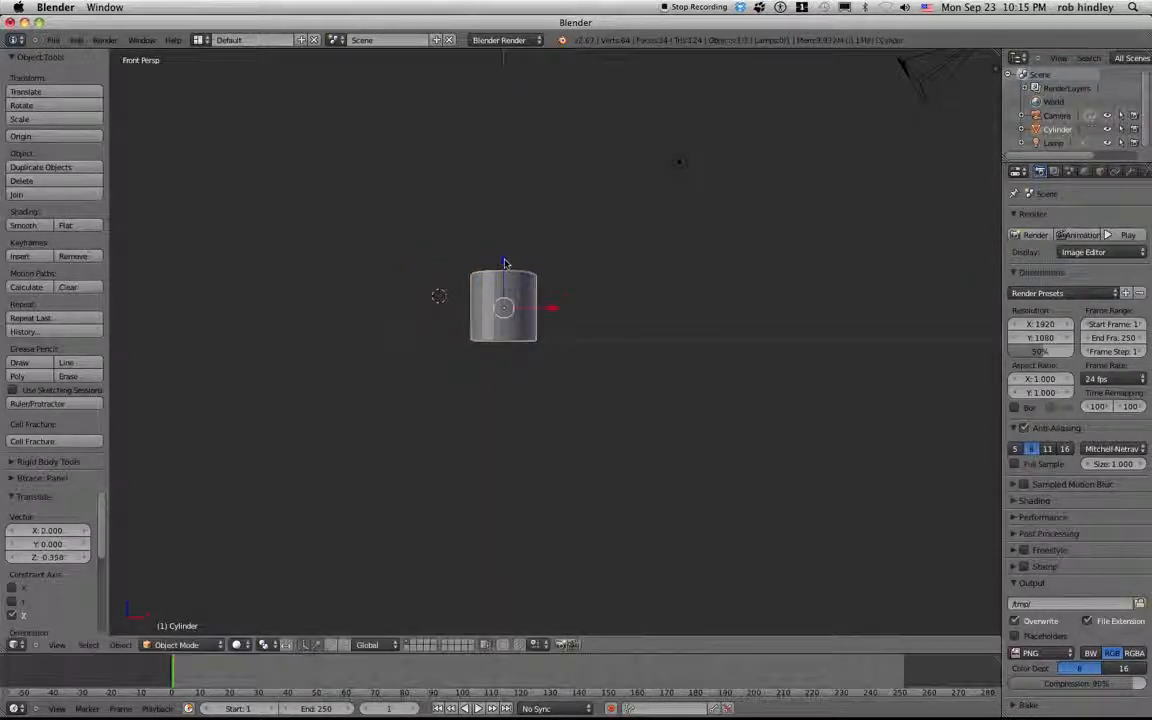
key(5)
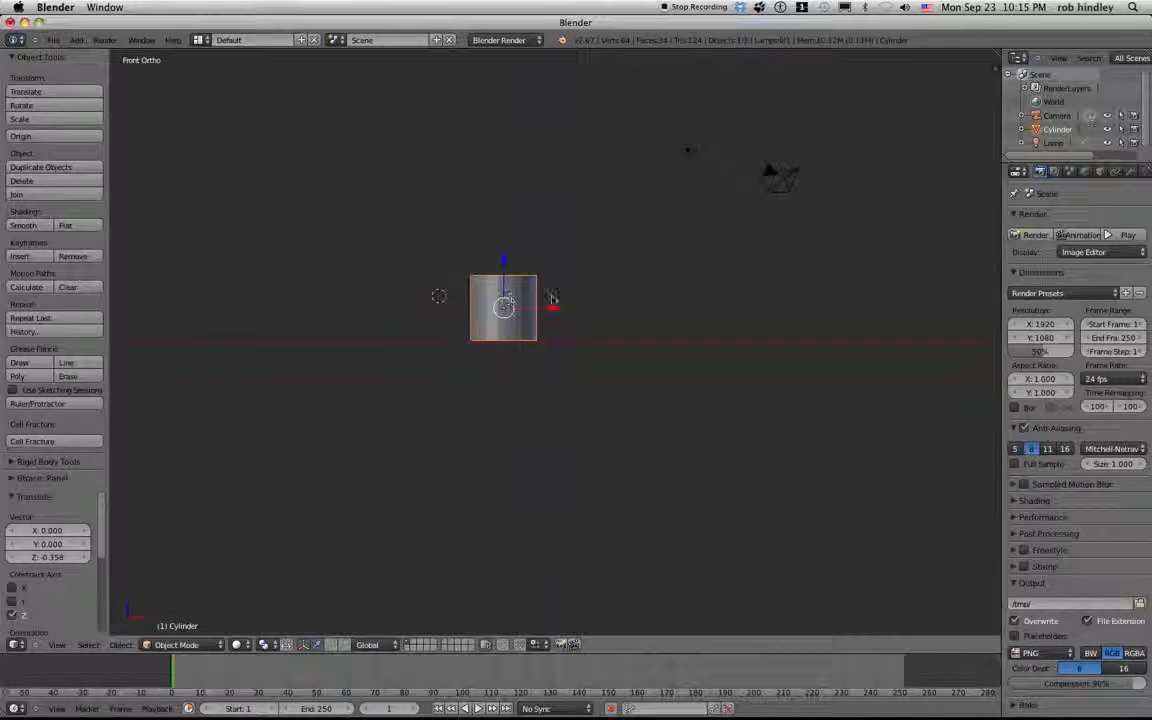
key(g)
key(x)
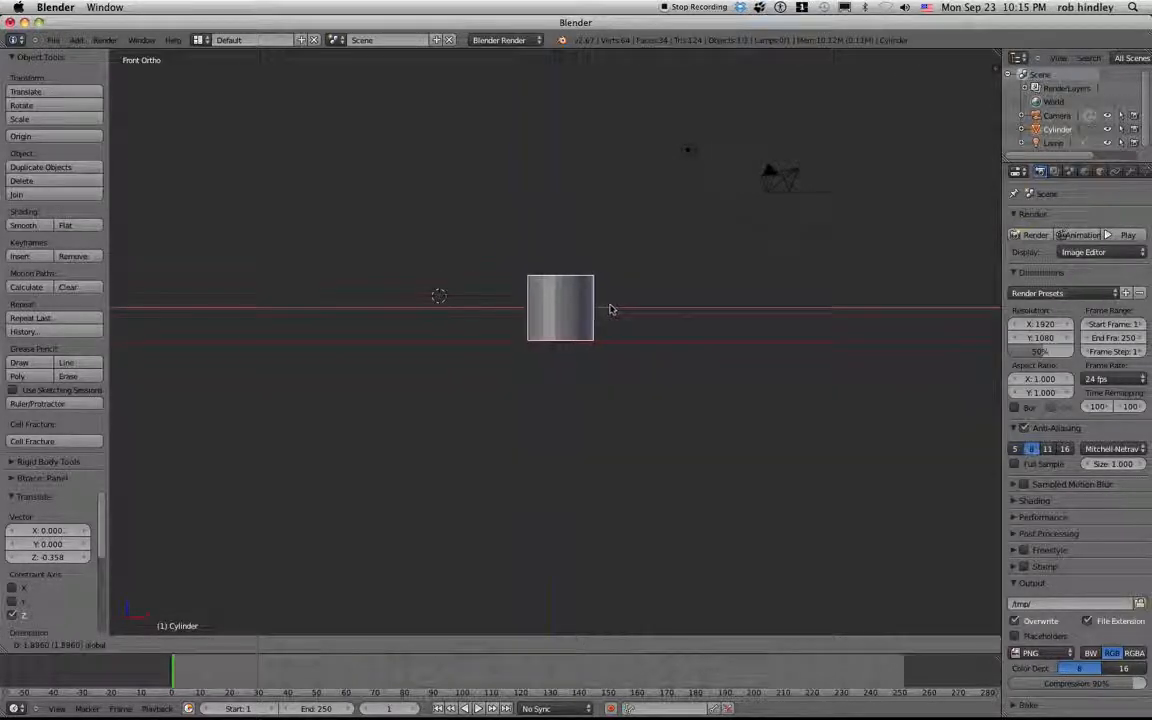
click(607, 310)
- Scale the cylinder by about 1.36, stretch it by about 1.25 on Z, and reposition it centred with its base on the ground line
key(s)
click(602, 447)
key(s)
key(z)
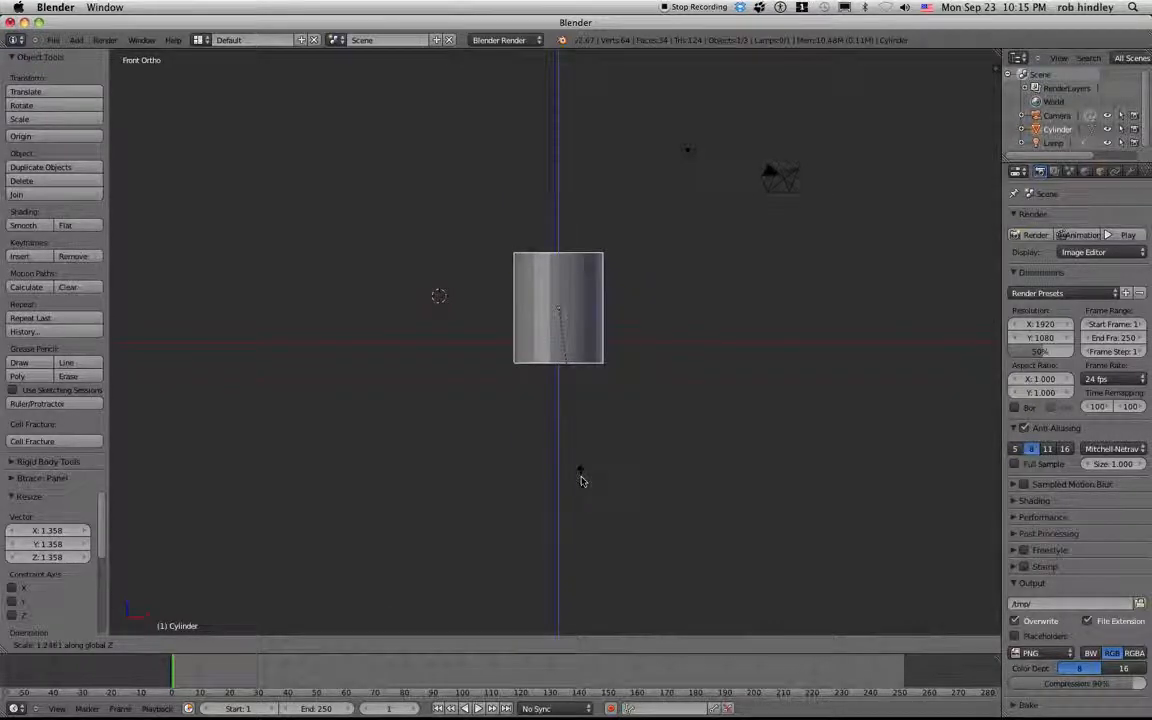
click(581, 472)
drag(558, 260, 557, 238)
drag(608, 285, 601, 285)
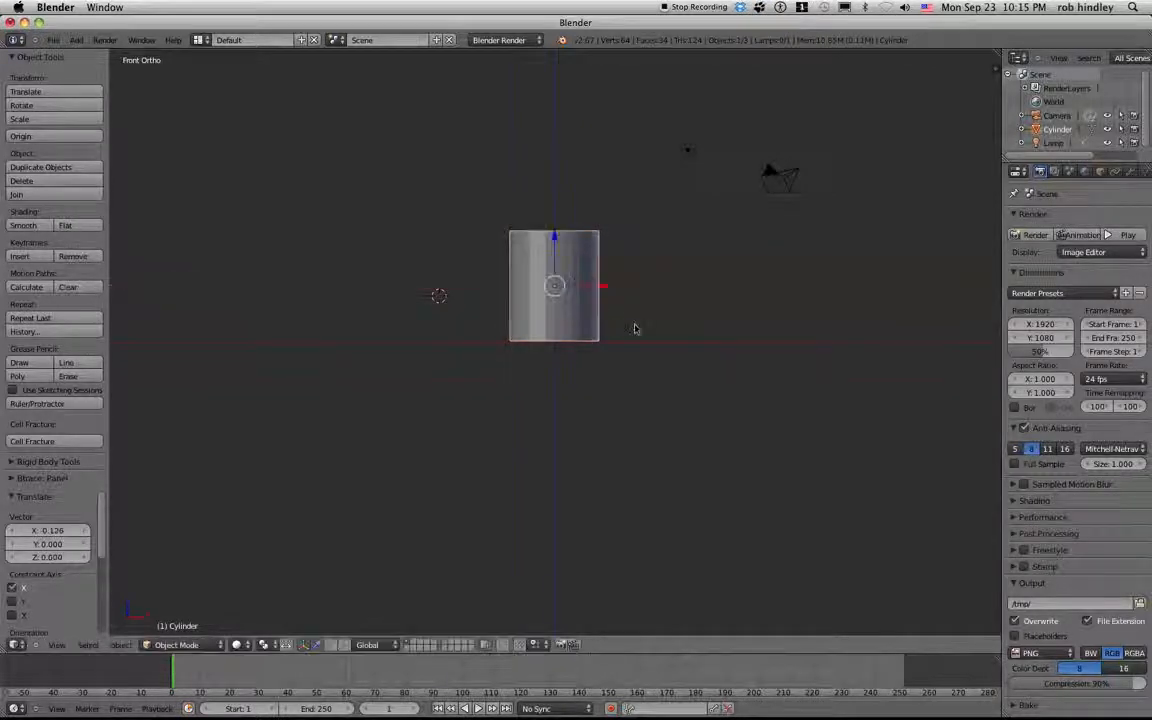
- Delete the cylinder's top face in Edit Mode to open the glass
middle_drag(630, 327, 597, 383)
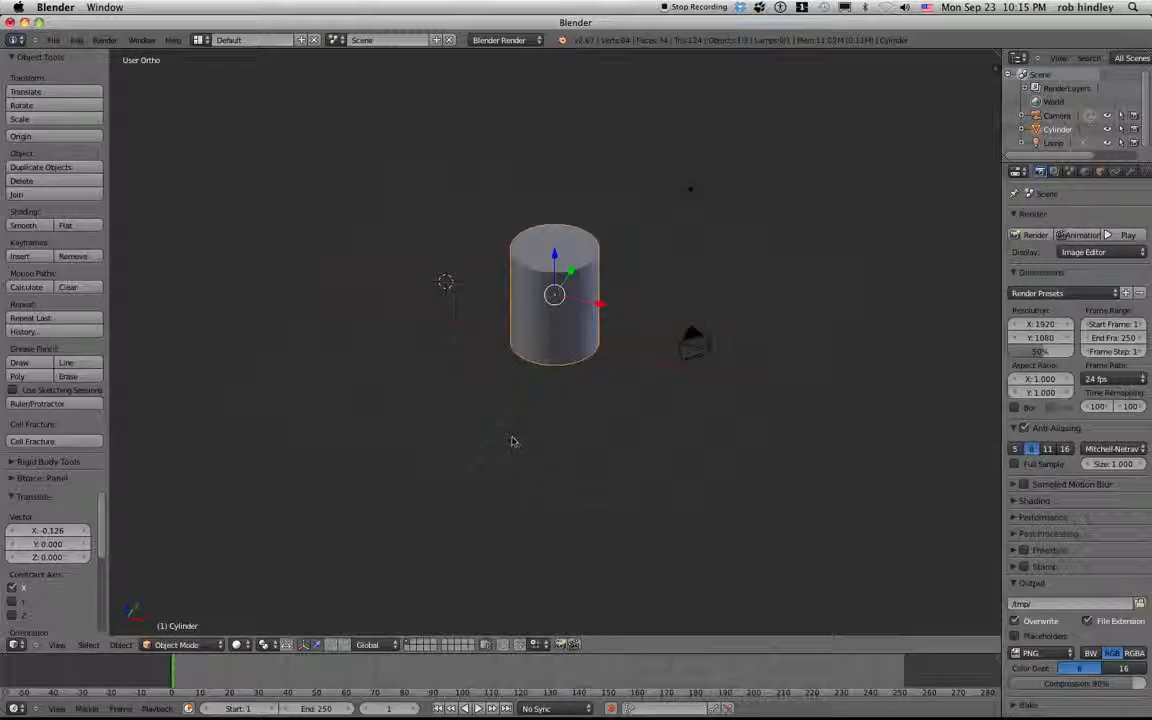
key(Tab)
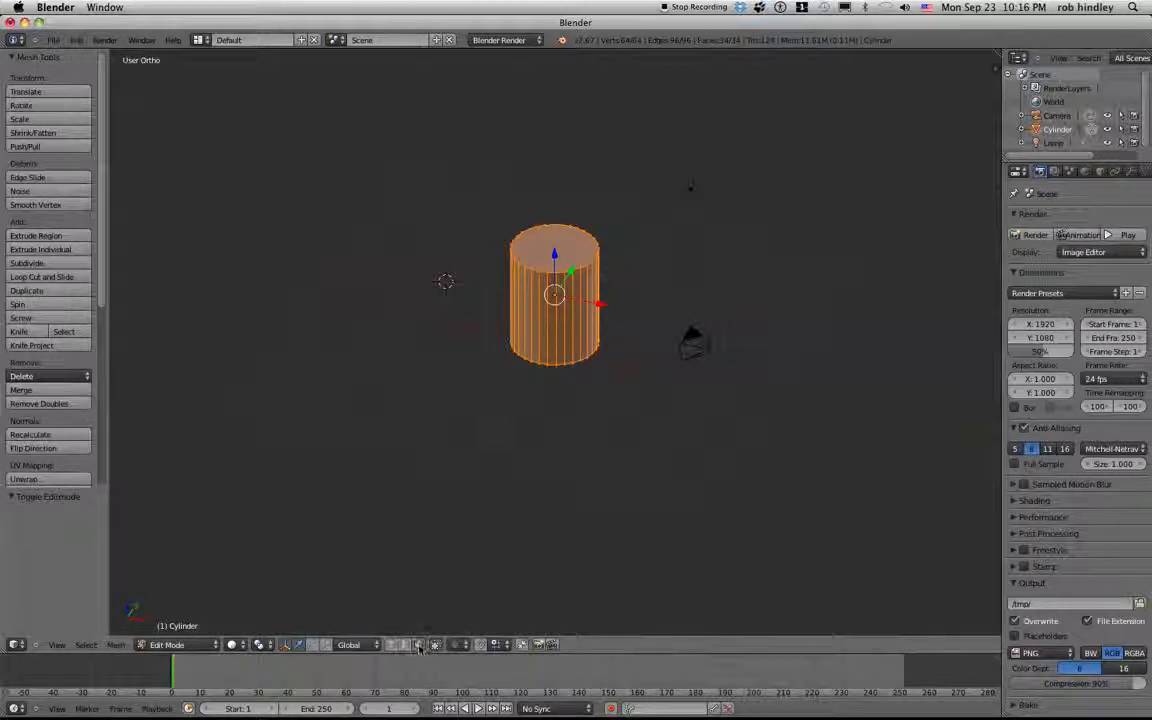
key(ctrl+r)
right_click(556, 246)
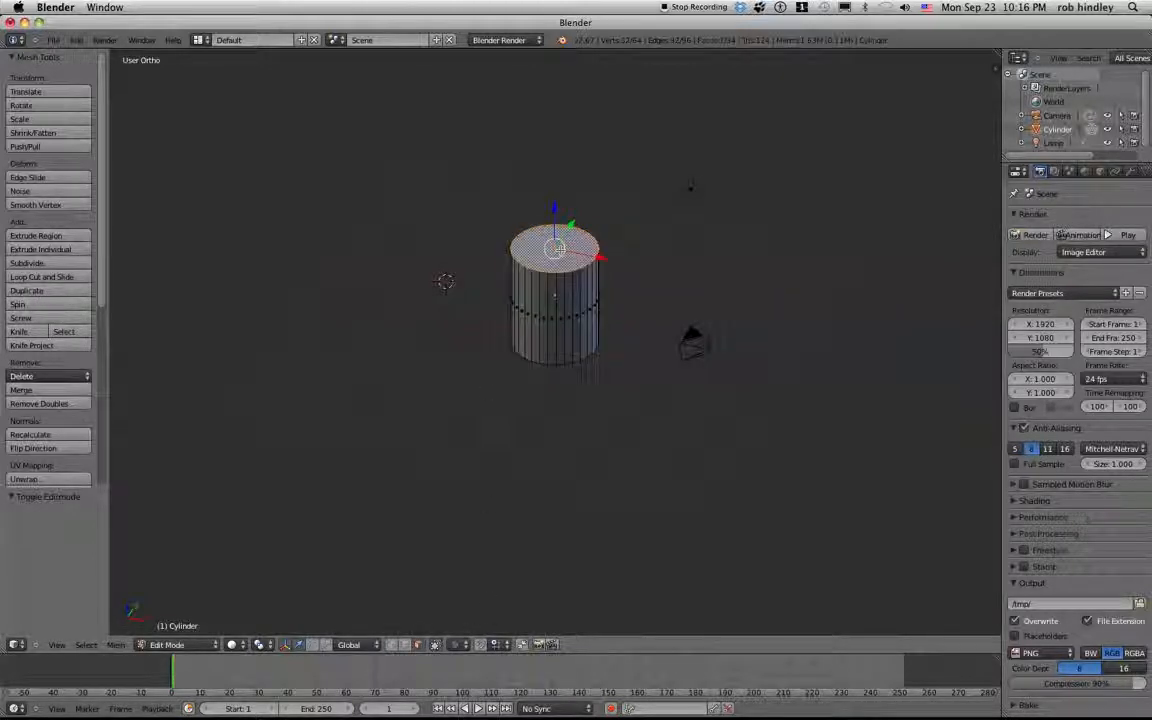
key(x)
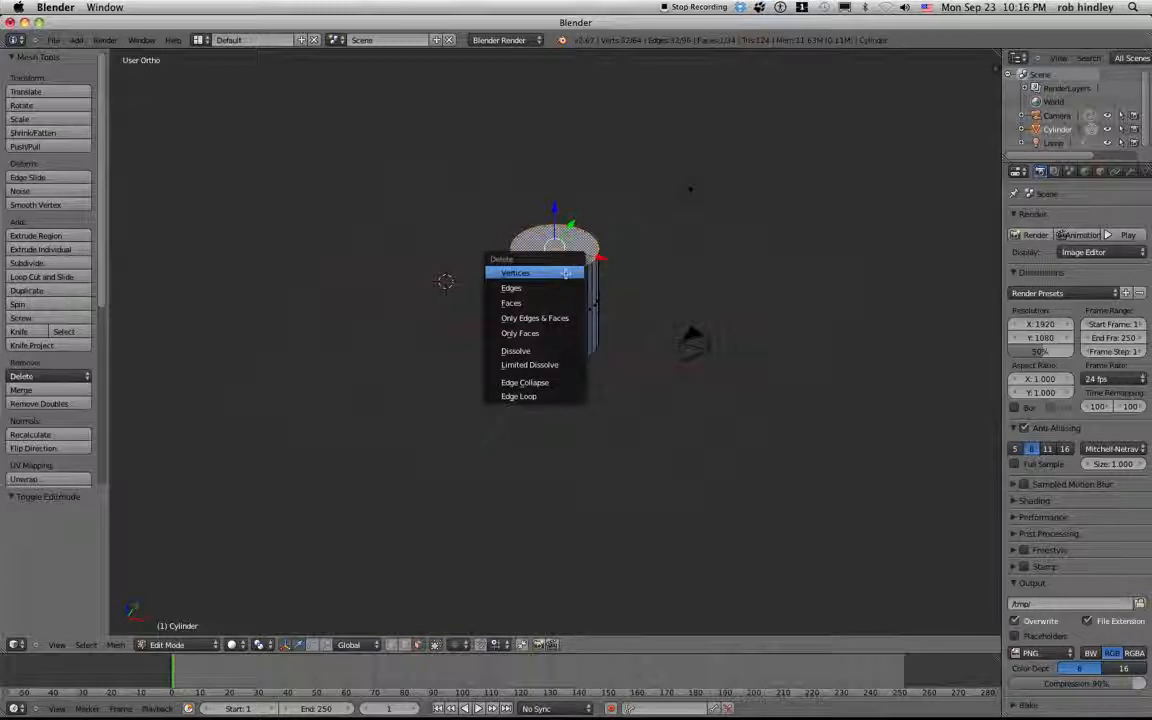
click(522, 302)
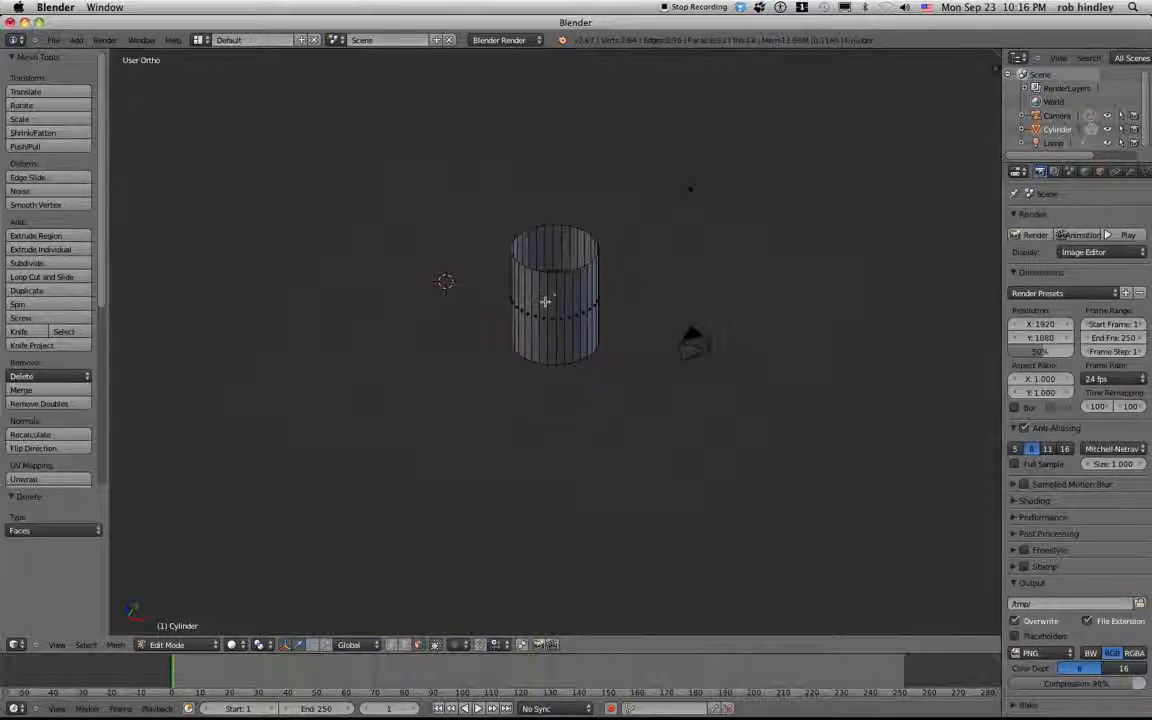
- Add a Solidify modifier with thickness 0.0590 to the open cylinder and apply it in Object Mode
key(a)
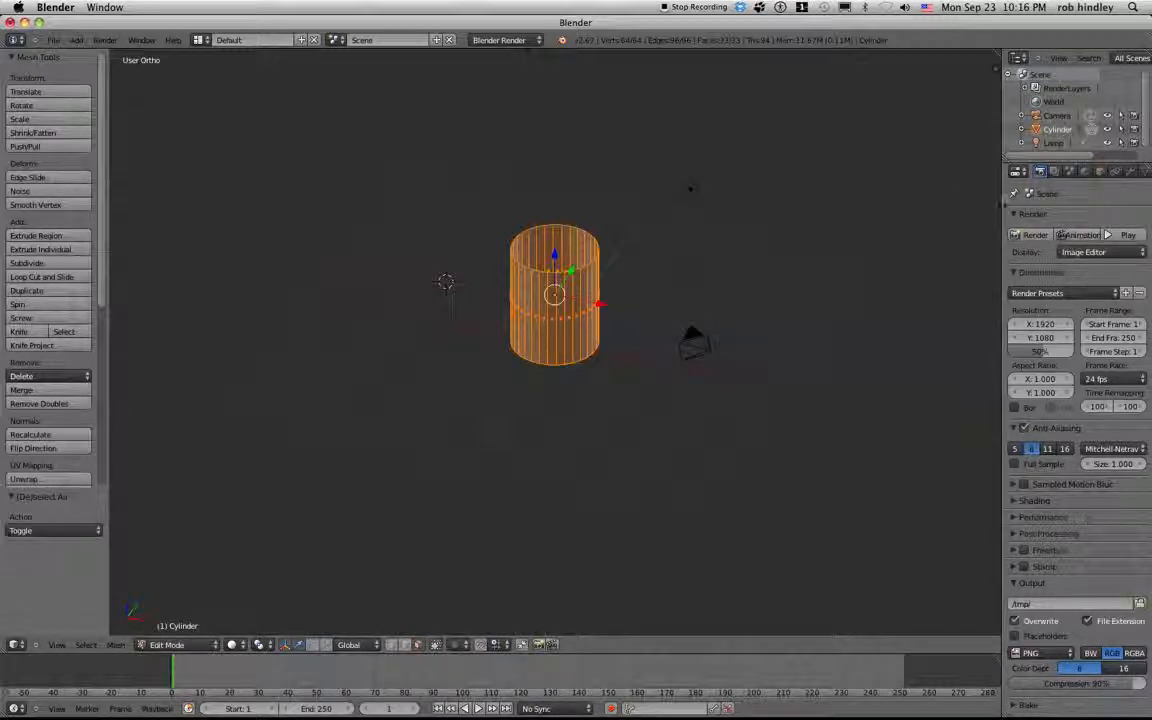
drag(1002, 205, 931, 205)
click(1059, 171)
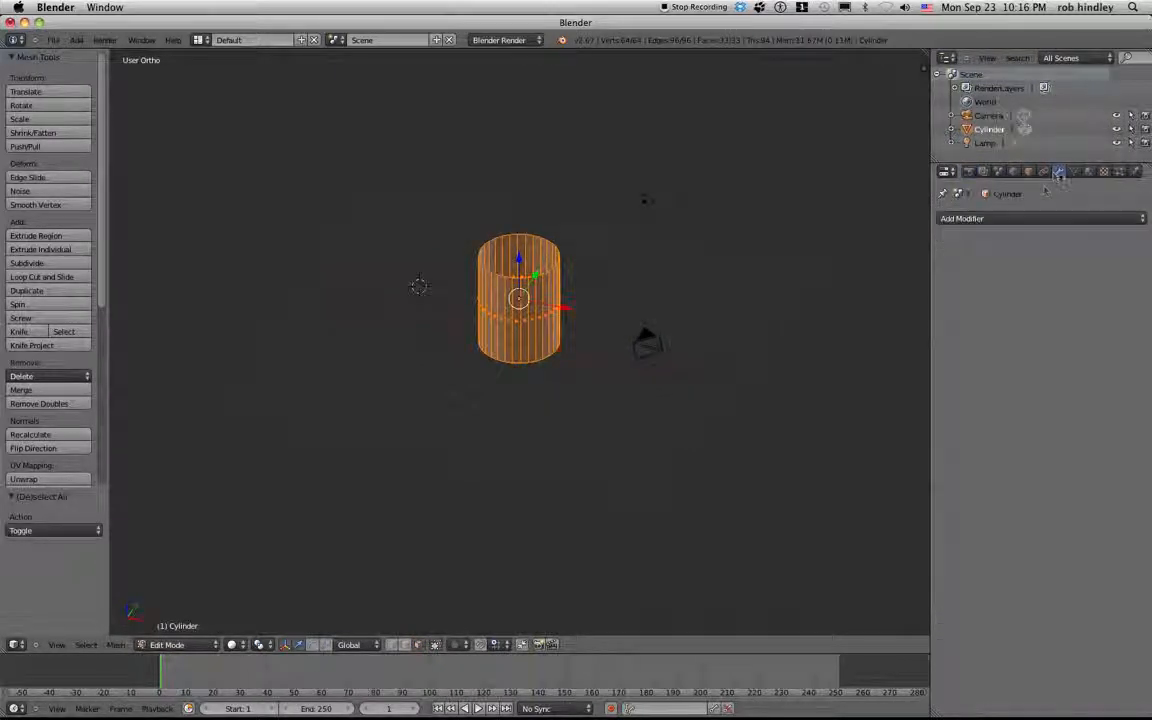
click(950, 218)
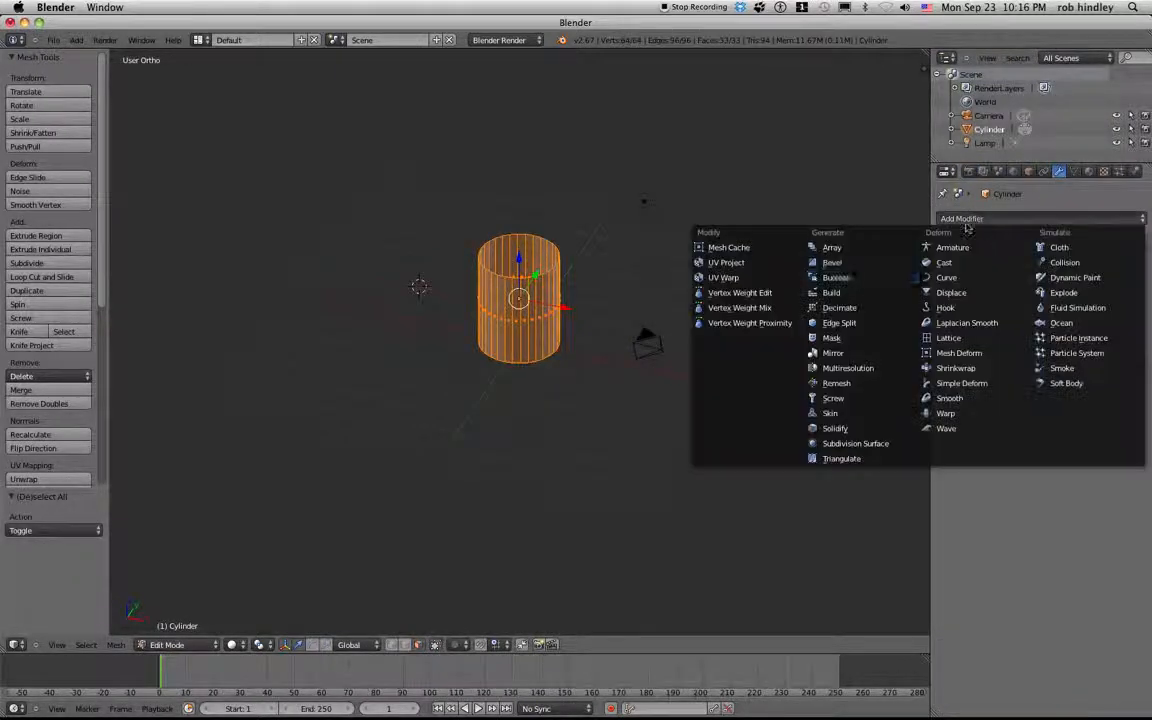
click(850, 428)
drag(1001, 286, 1072, 286)
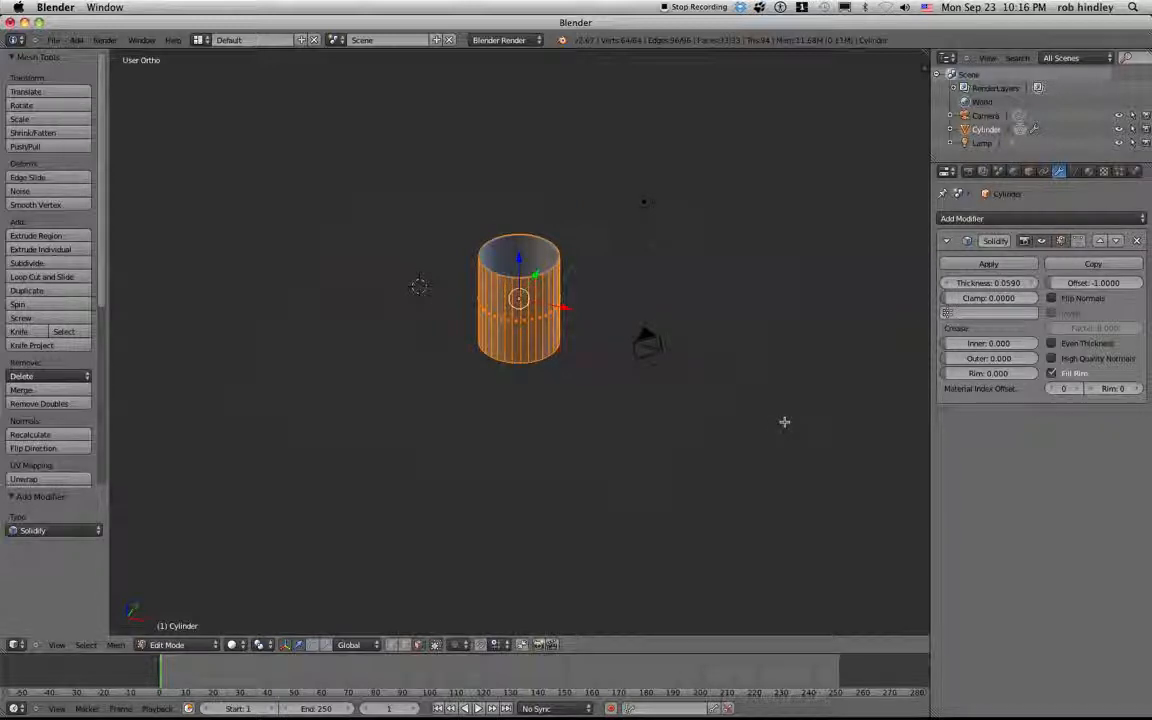
key(Tab)
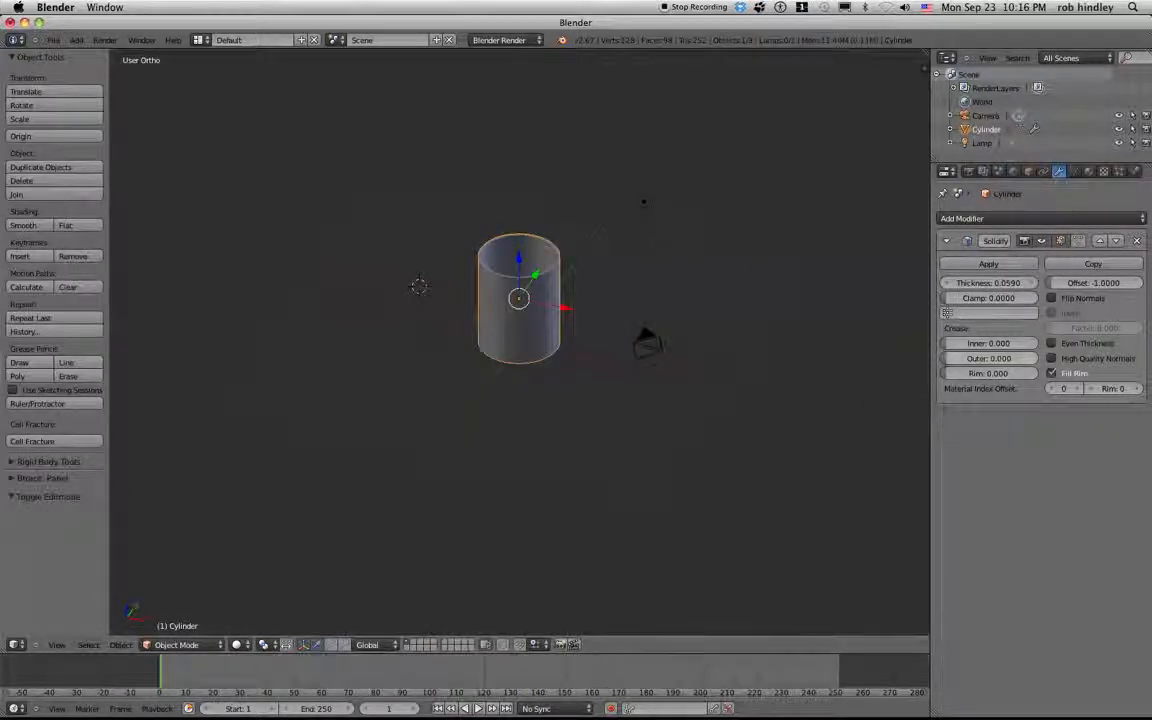
click(972, 265)
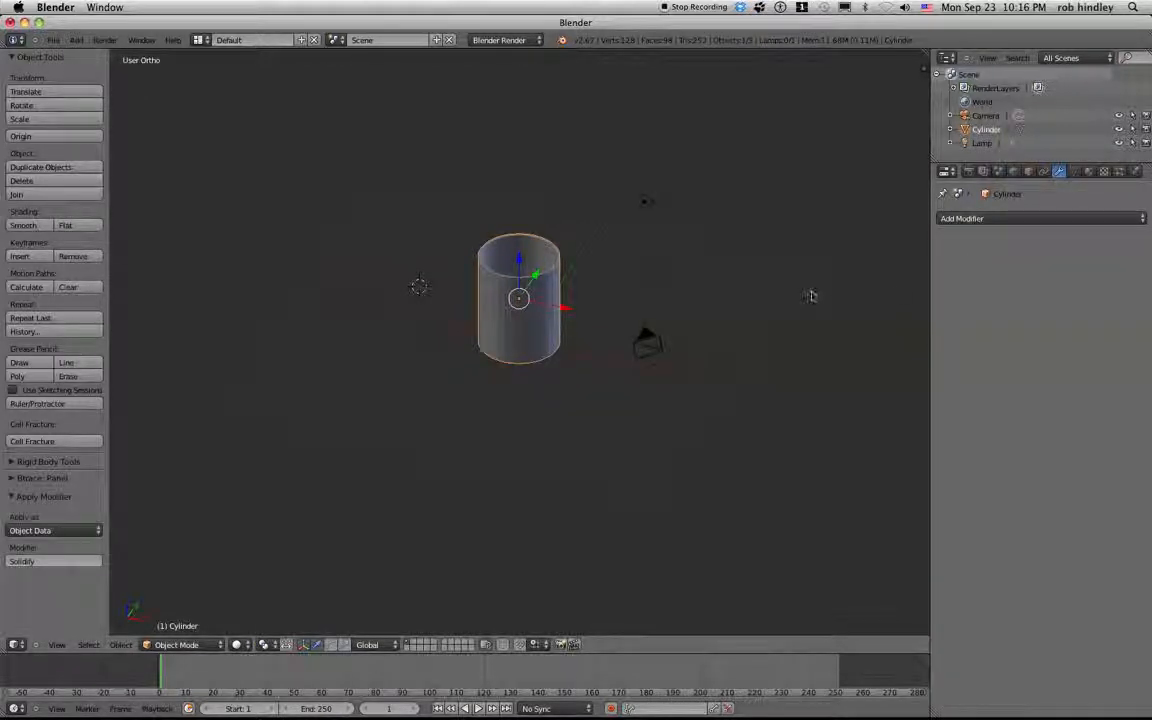
- Show the glass in wireframe from the top orthographic view
key(KP_1)
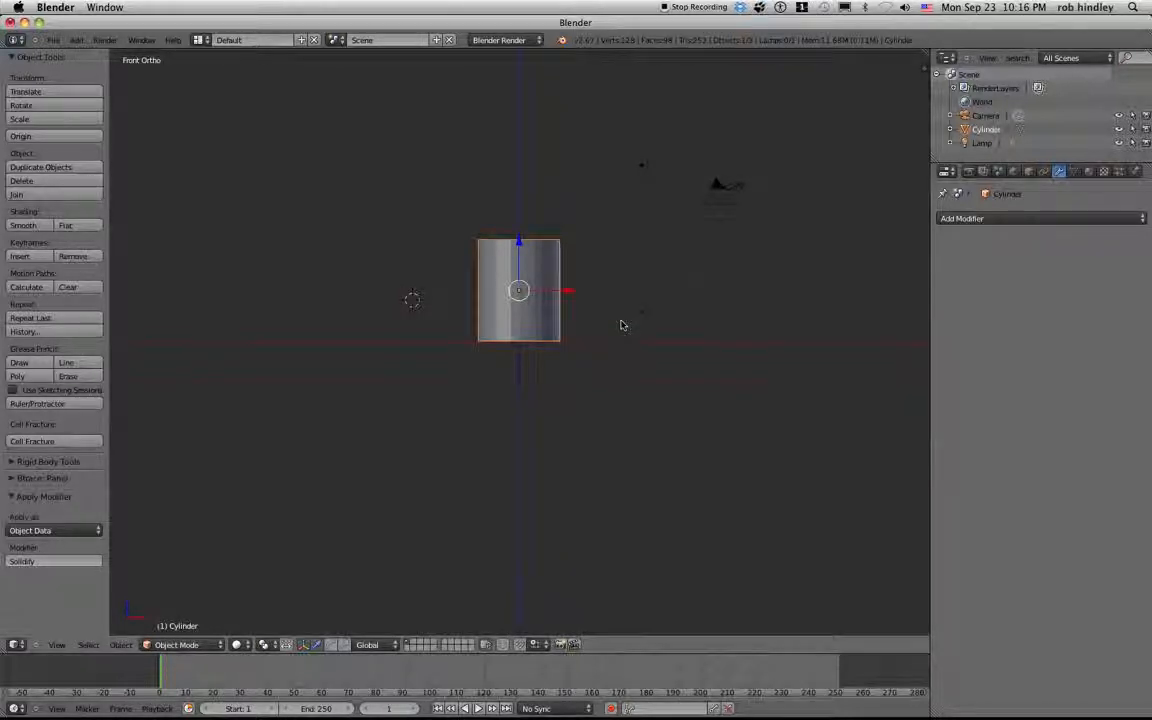
key(KP_7)
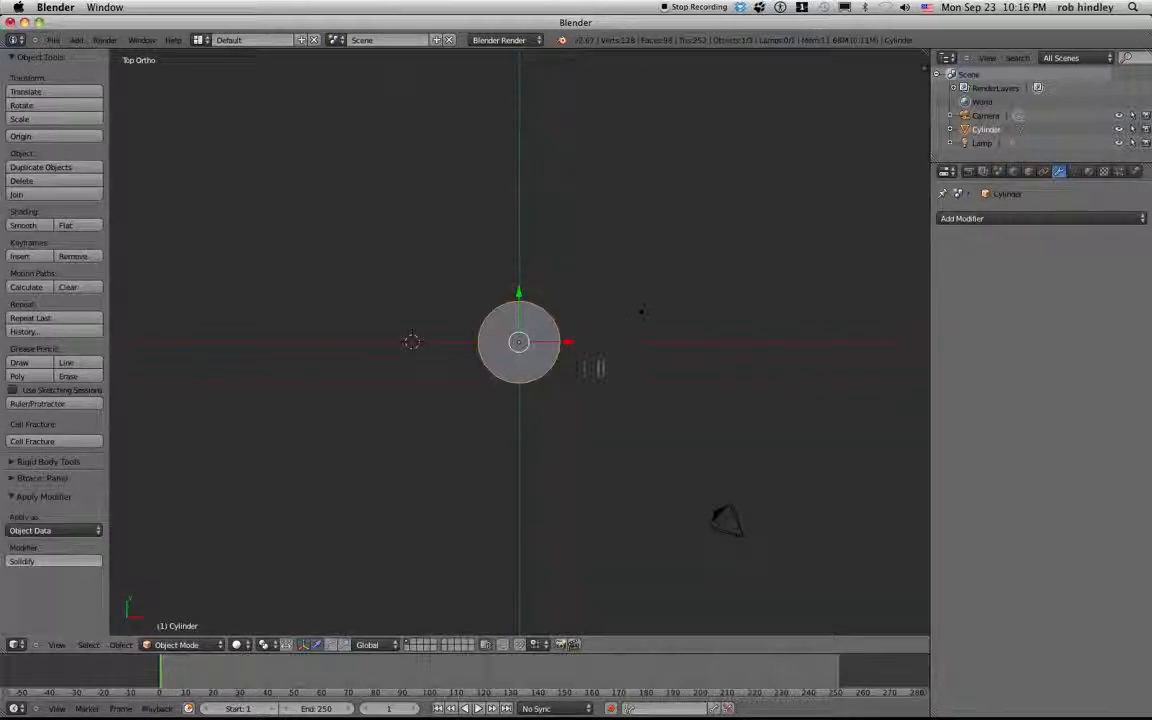
key(z)
right_click(566, 377)
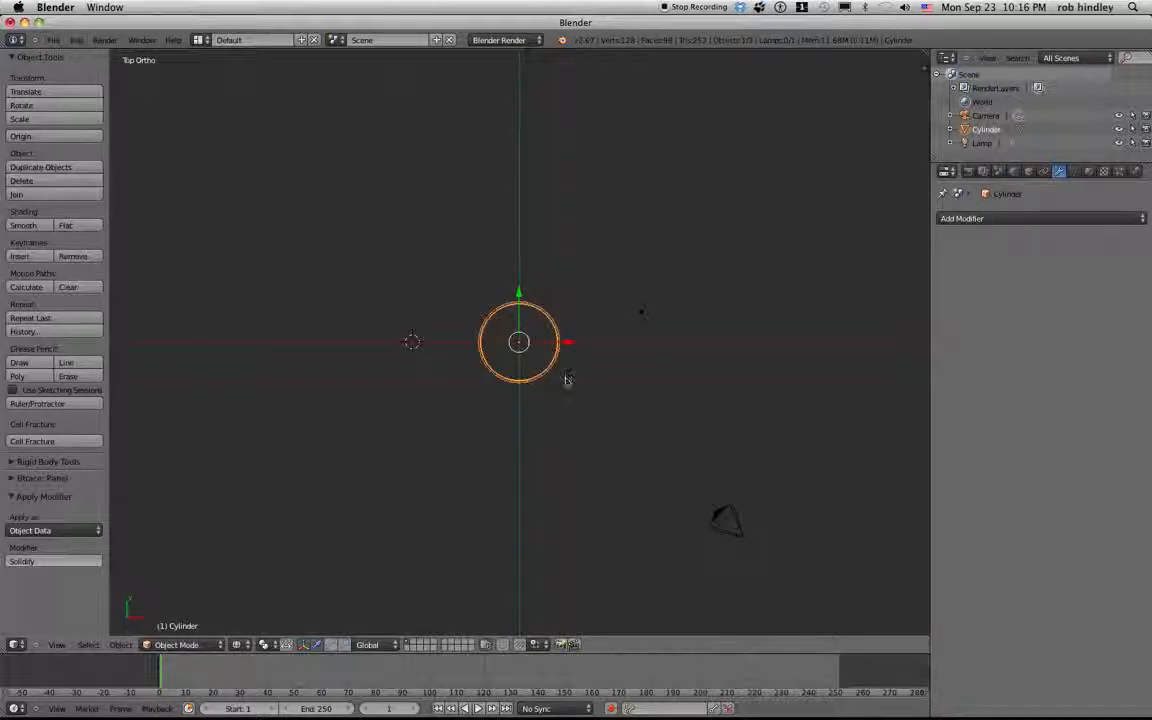
key(a)
key(shift+a)
mouse_move(566, 381)
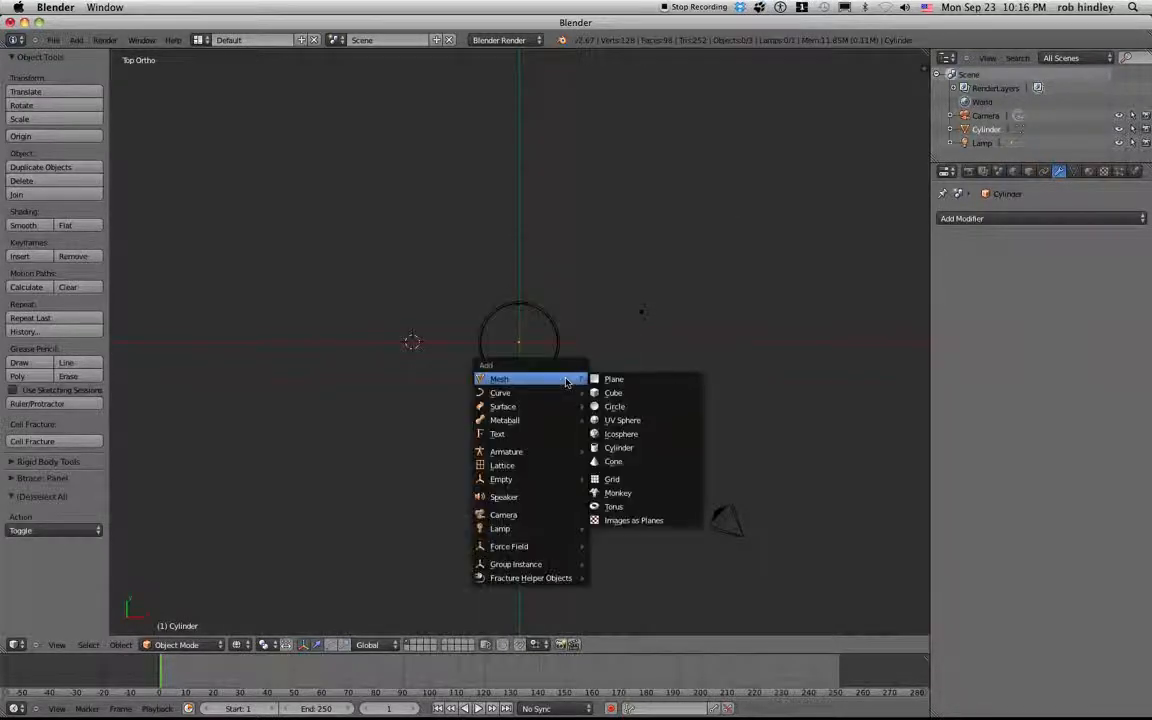
click(618, 447)
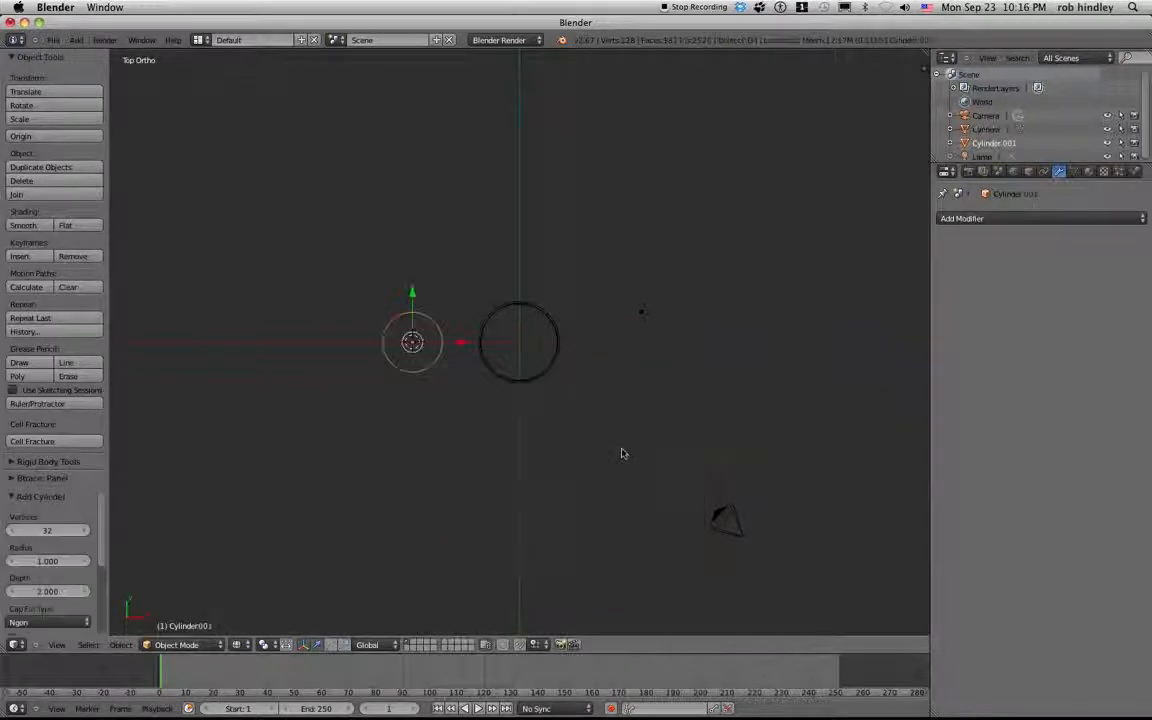
key(ctrl+z)
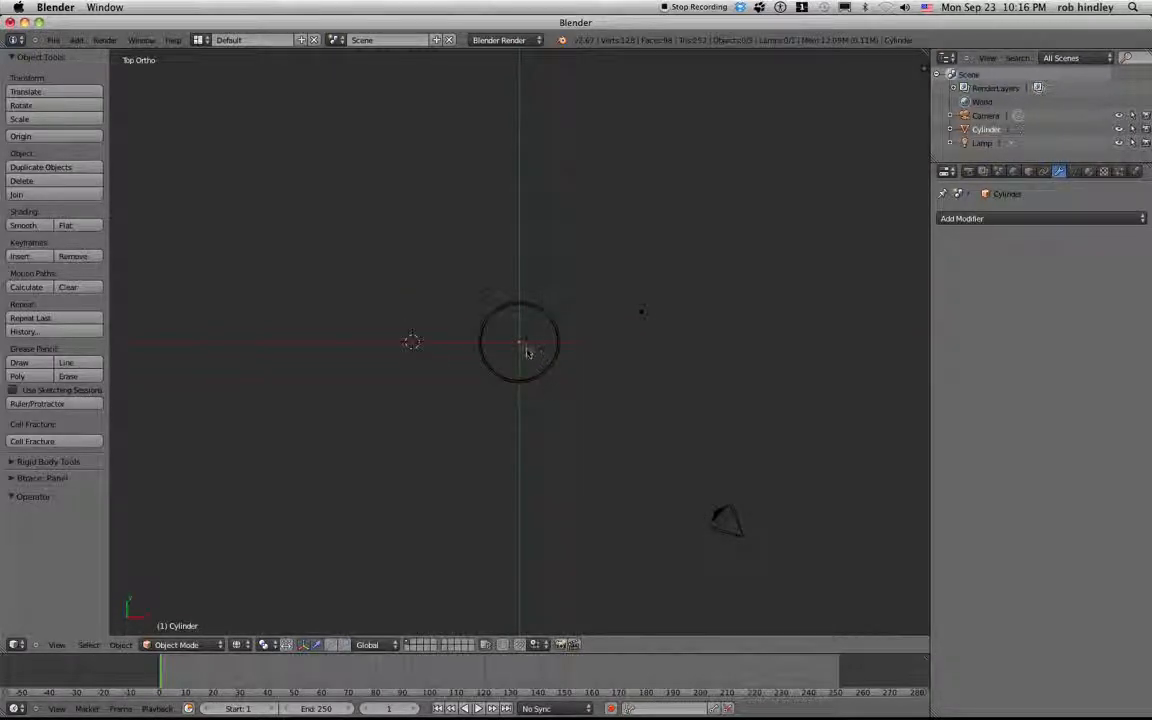
- Snap the 3D cursor to the centre of the glass cylinder
right_click(539, 379)
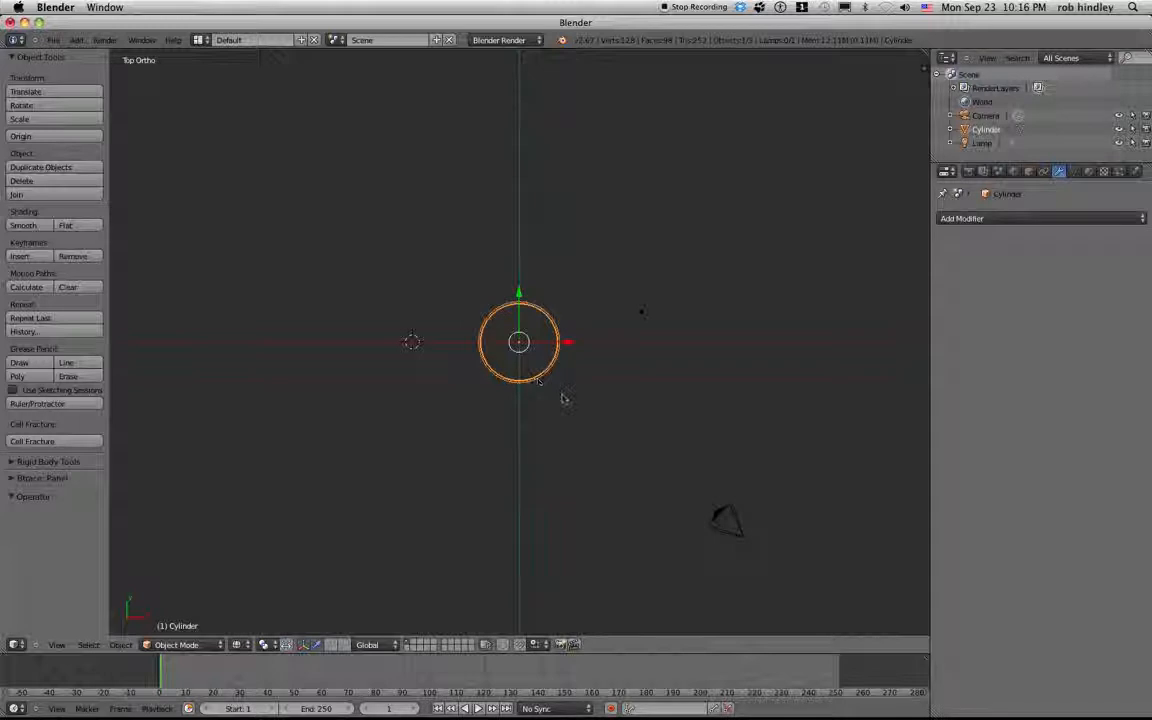
key(shift+s)
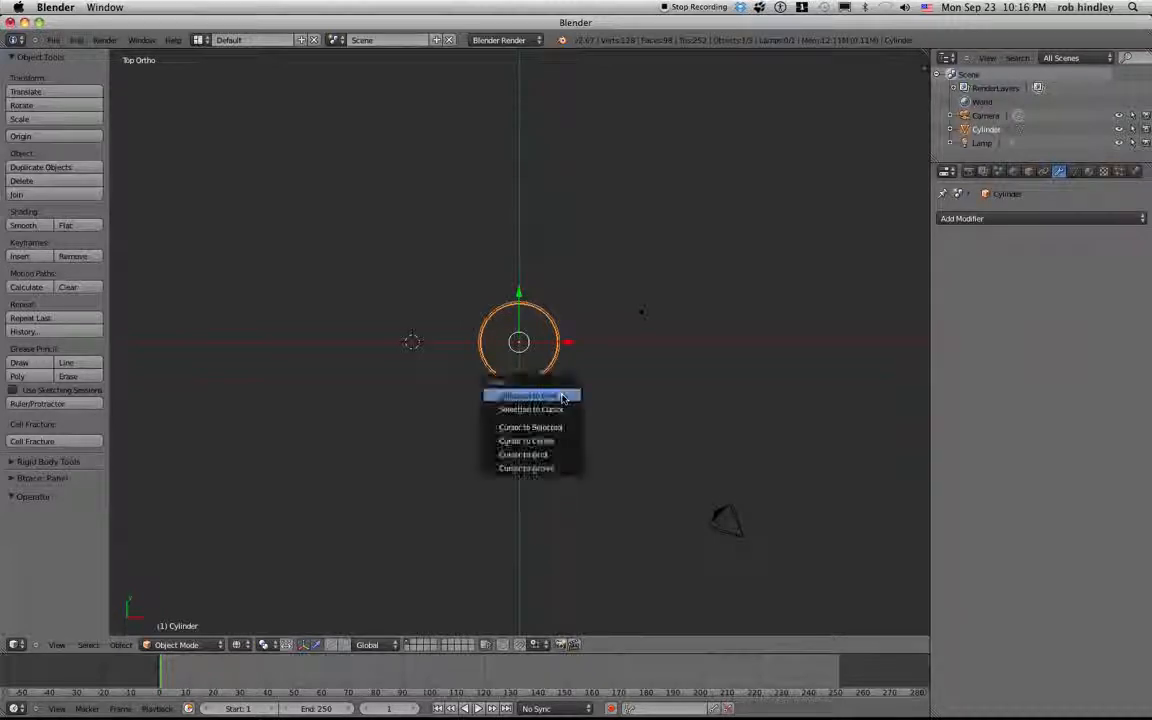
click(555, 428)
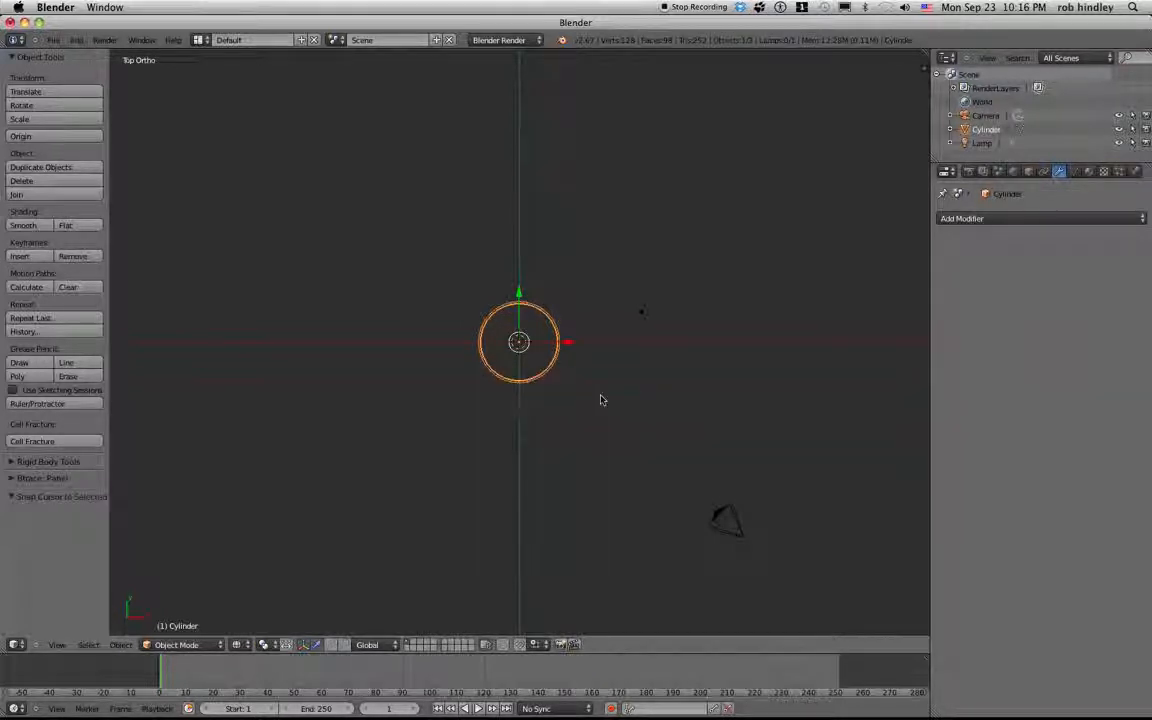
- Add a second cylinder mesh at the glass's centre and scale it by about 1.243 to fit just inside the glass wall
key(a)
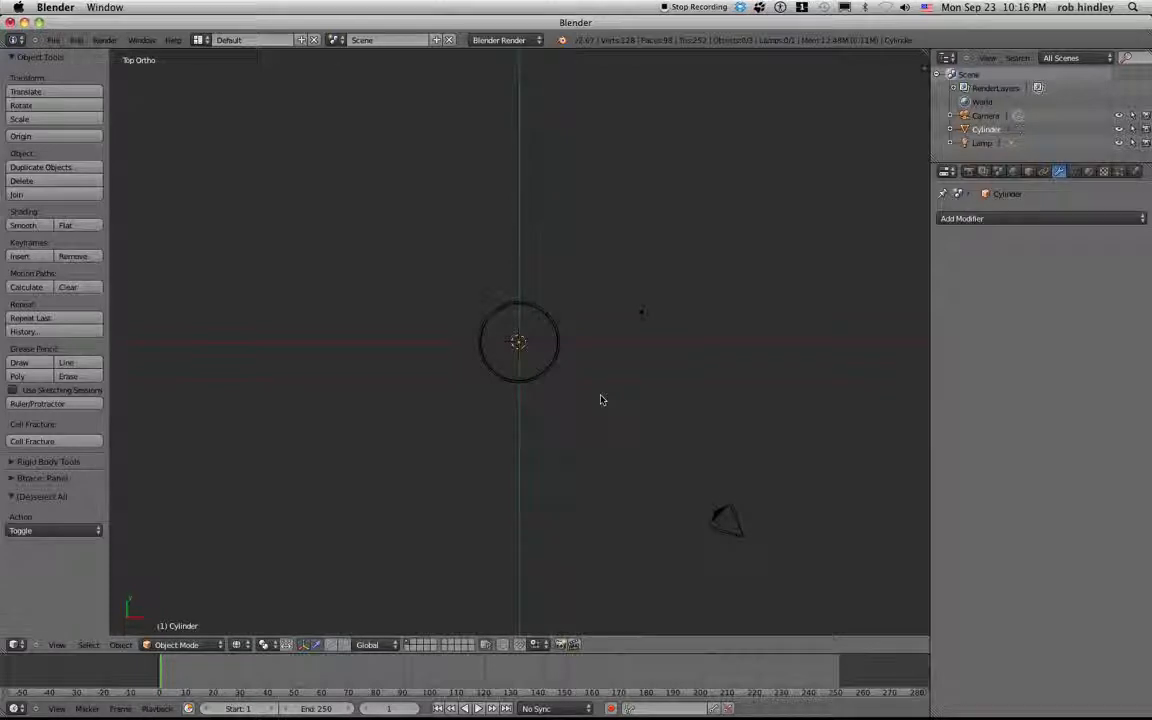
key(shift+a)
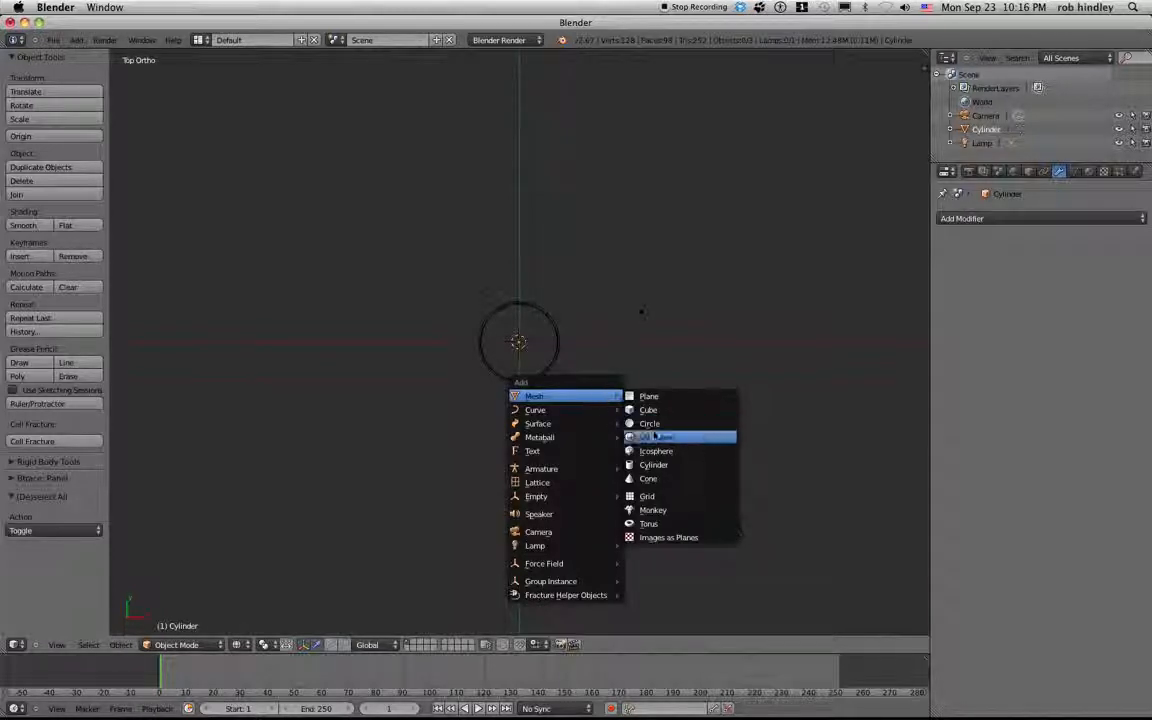
click(653, 465)
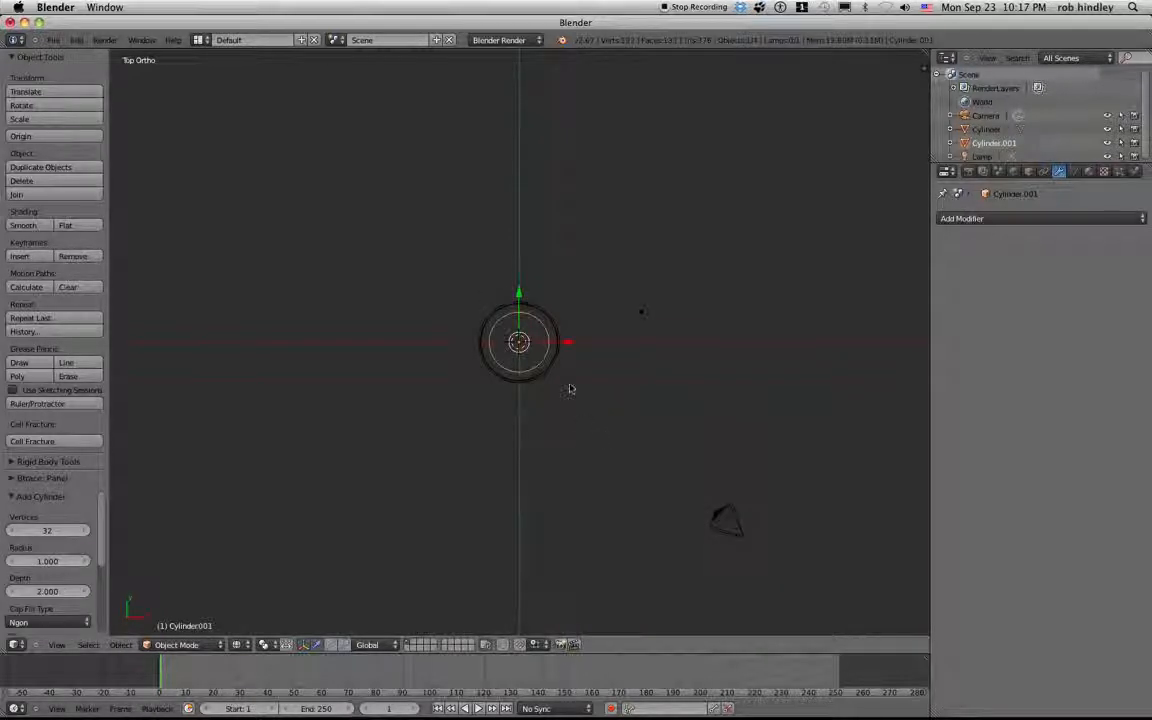
key(s)
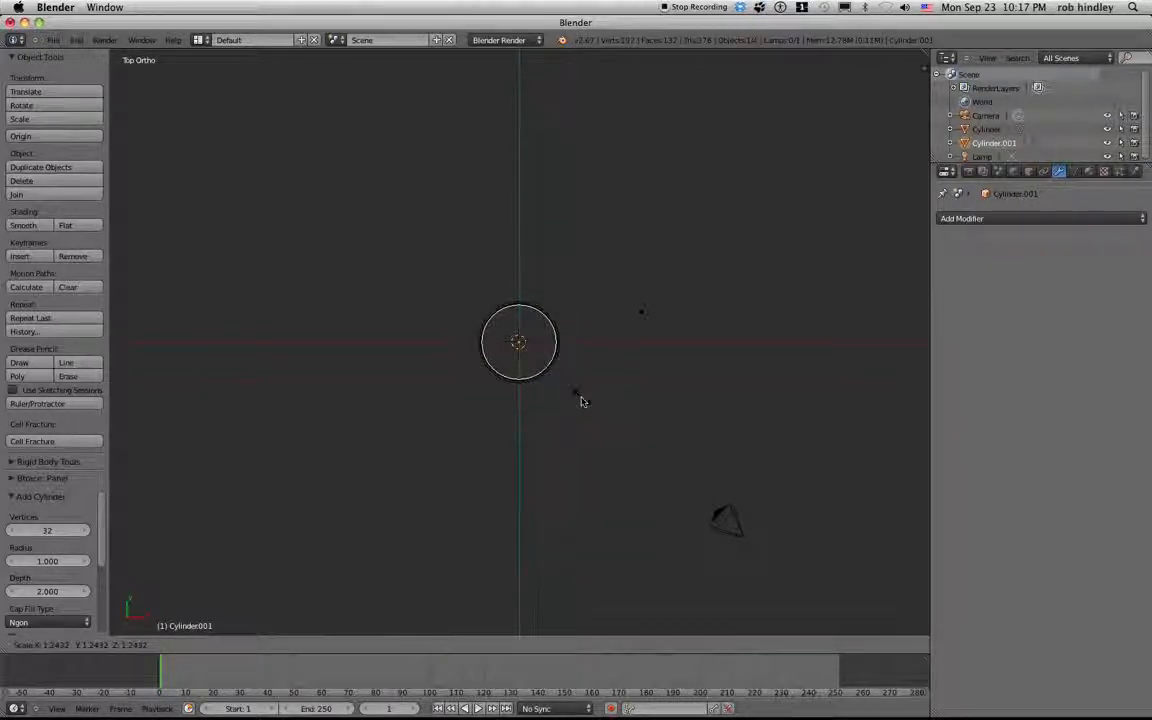
click(583, 401)
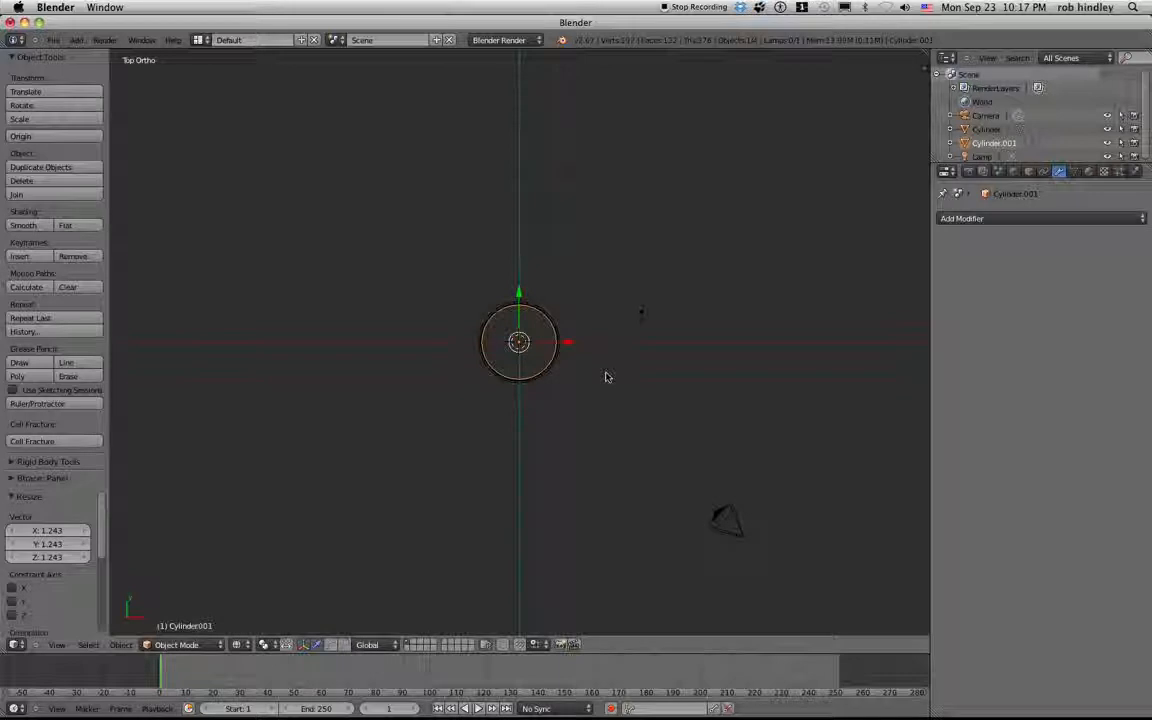
- In the front view, shorten the inner cylinder along Z and lower it by about 0.710 to rest at the glass's bottom
key(KP_1)
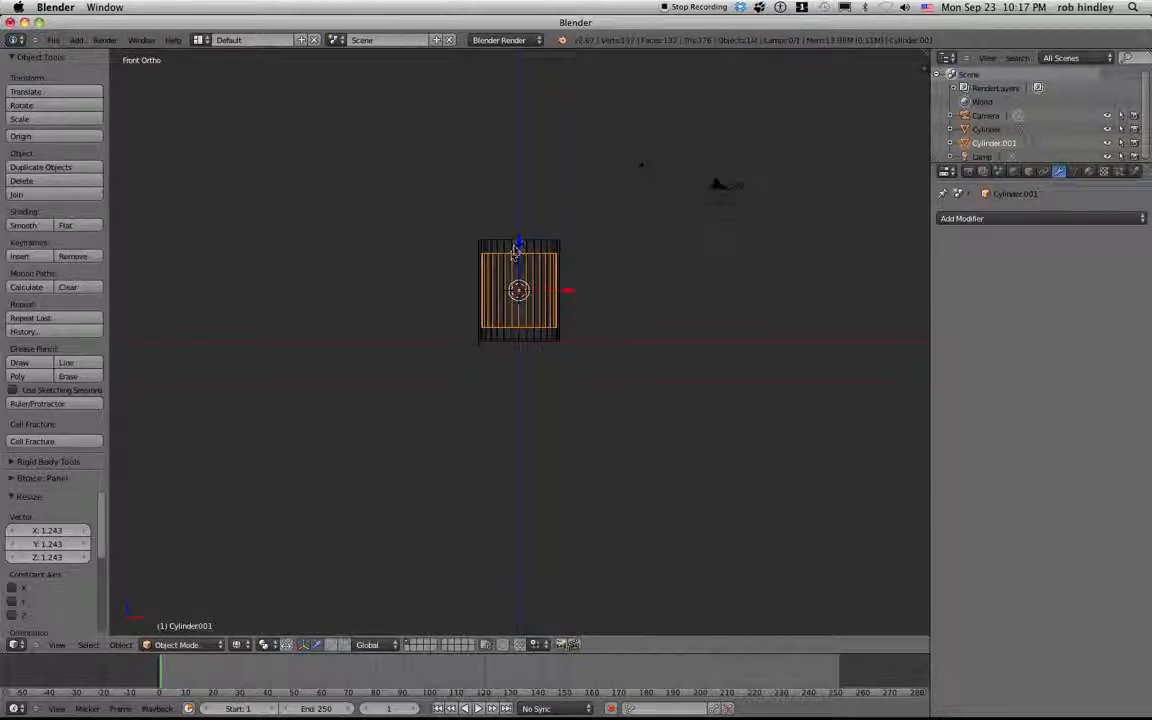
key(s)
key(z)
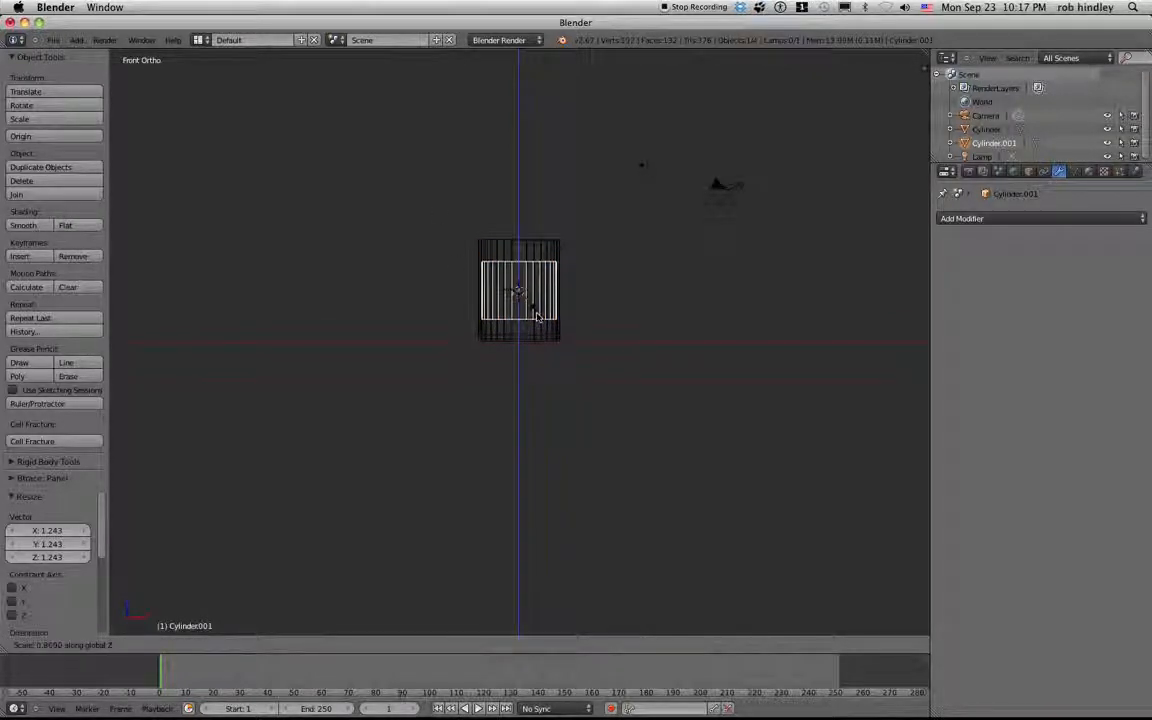
click(532, 303)
drag(521, 244, 519, 265)
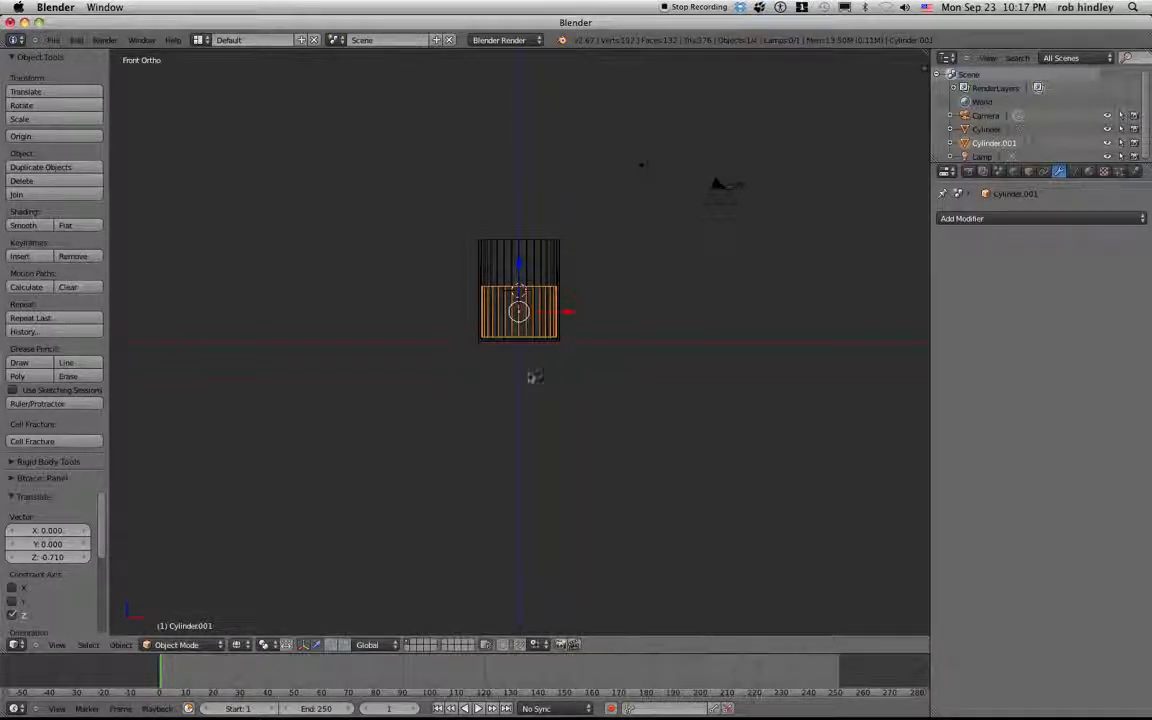
- Place the 3D cursor at the centre of the glass's base and add a plane there
click(519, 345)
key(x)
click(570, 365)
key(a)
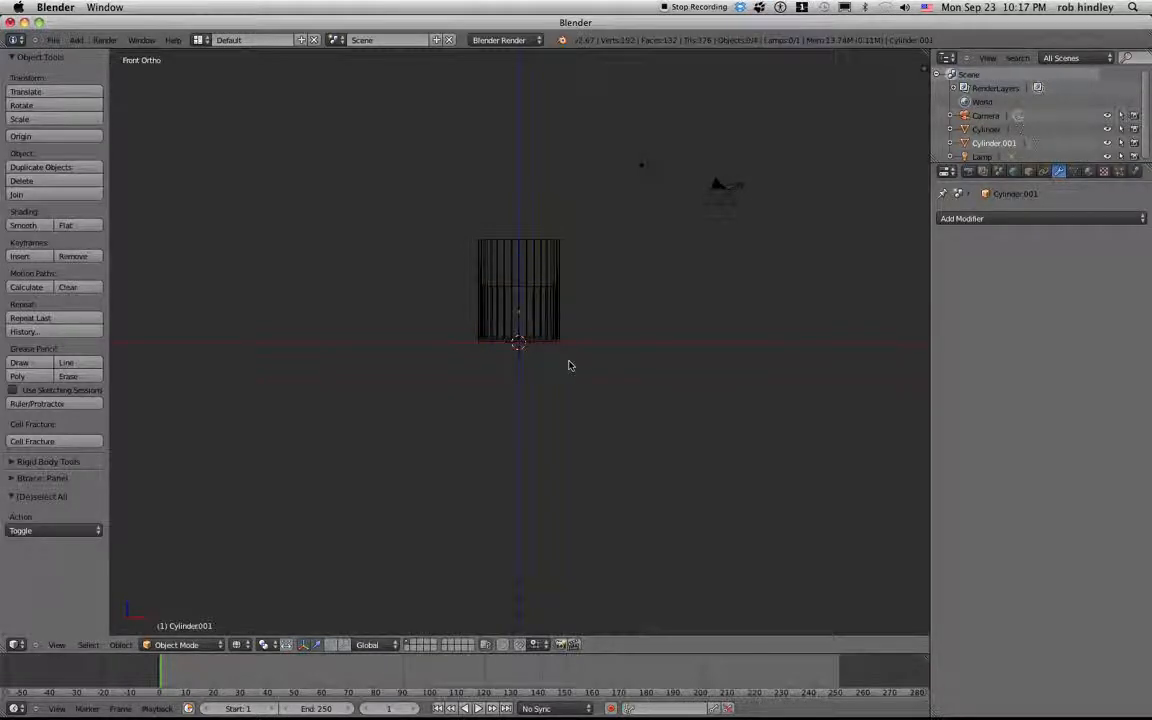
key(shift+a)
click(614, 362)
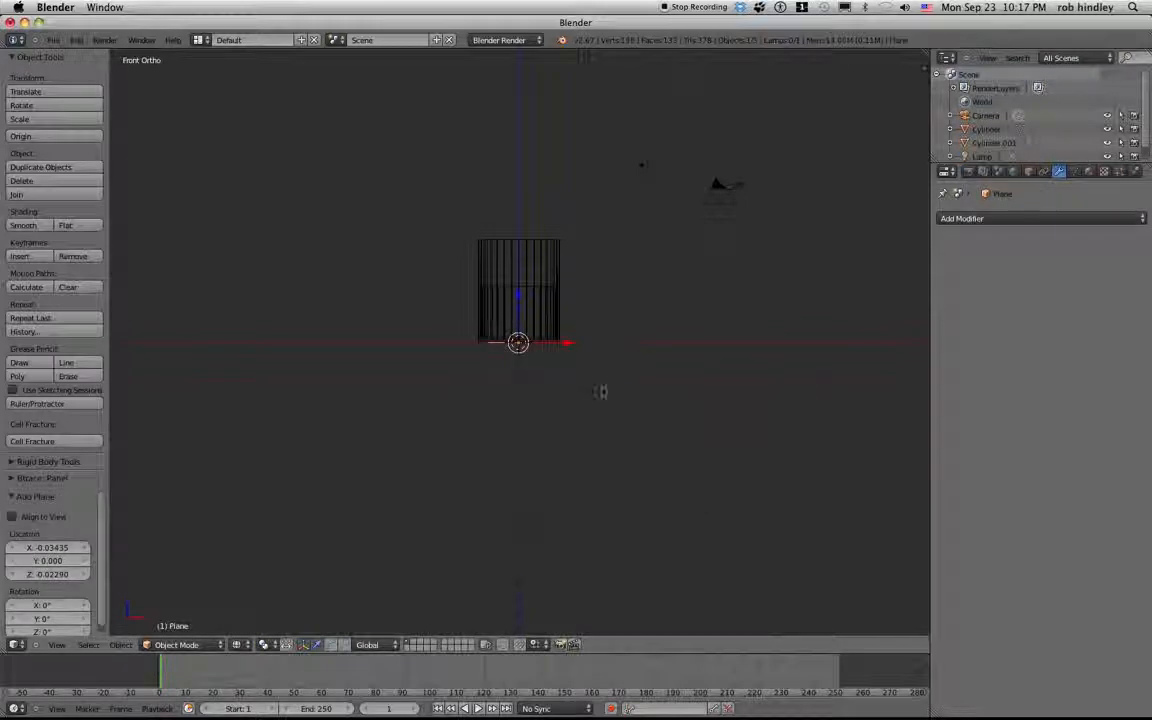
- Add an Ocean modifier to the plane and scale it uniformly to about 0.098 so it slightly overhangs the glass
click(1012, 218)
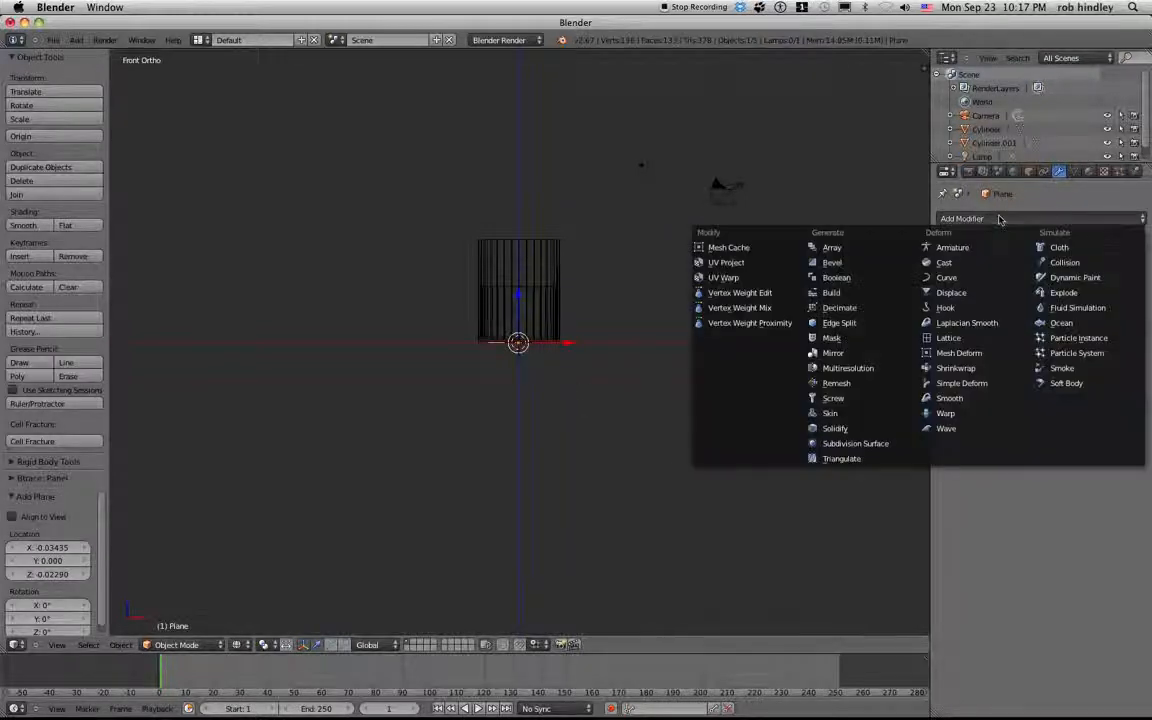
click(1062, 323)
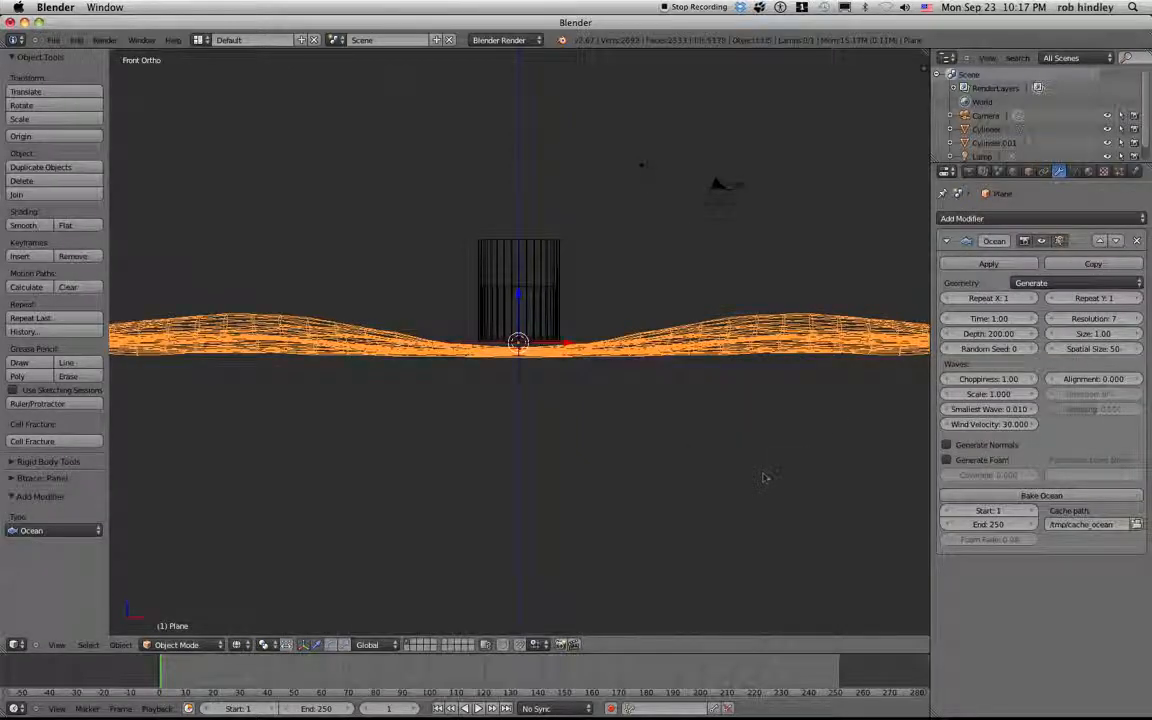
key(s)
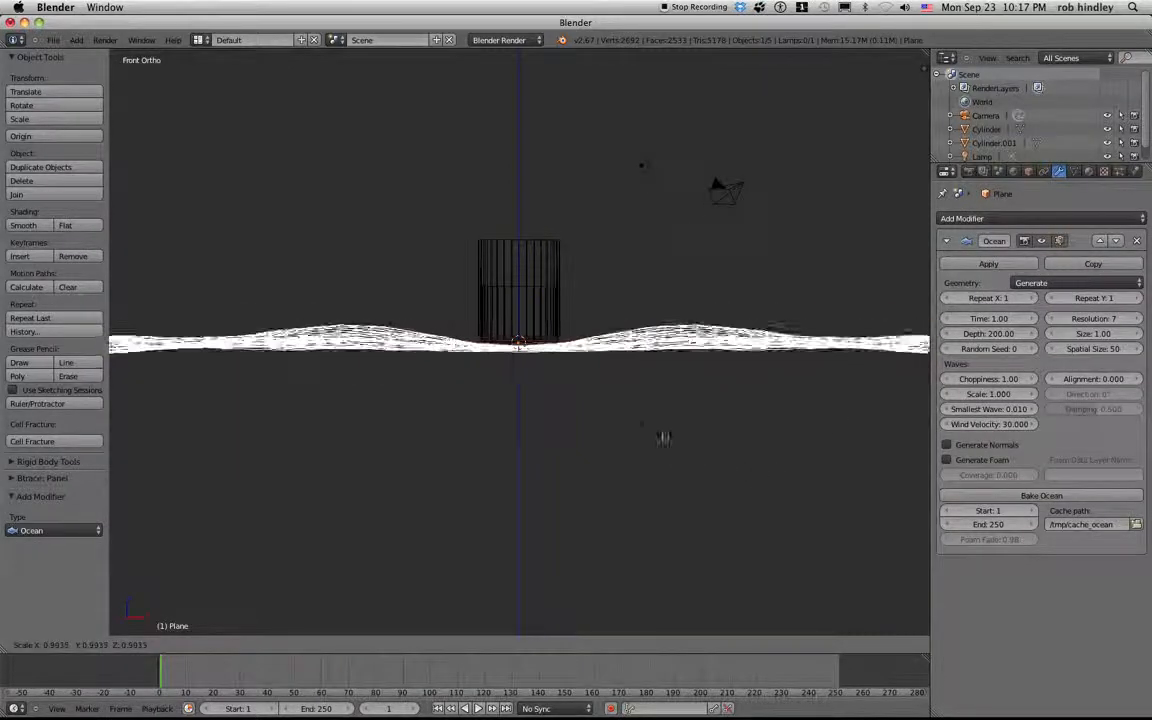
click(530, 371)
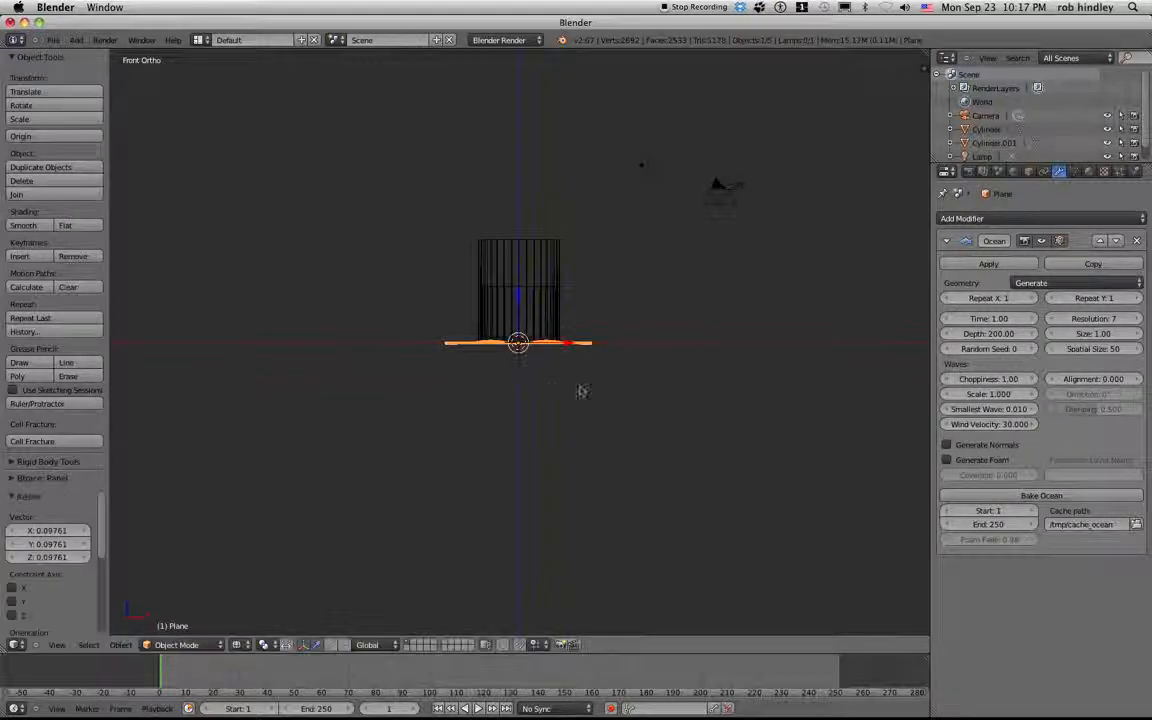
- Add an Intersect Boolean modifier to the plane with Cylinder.001 as its object
click(949, 242)
click(969, 219)
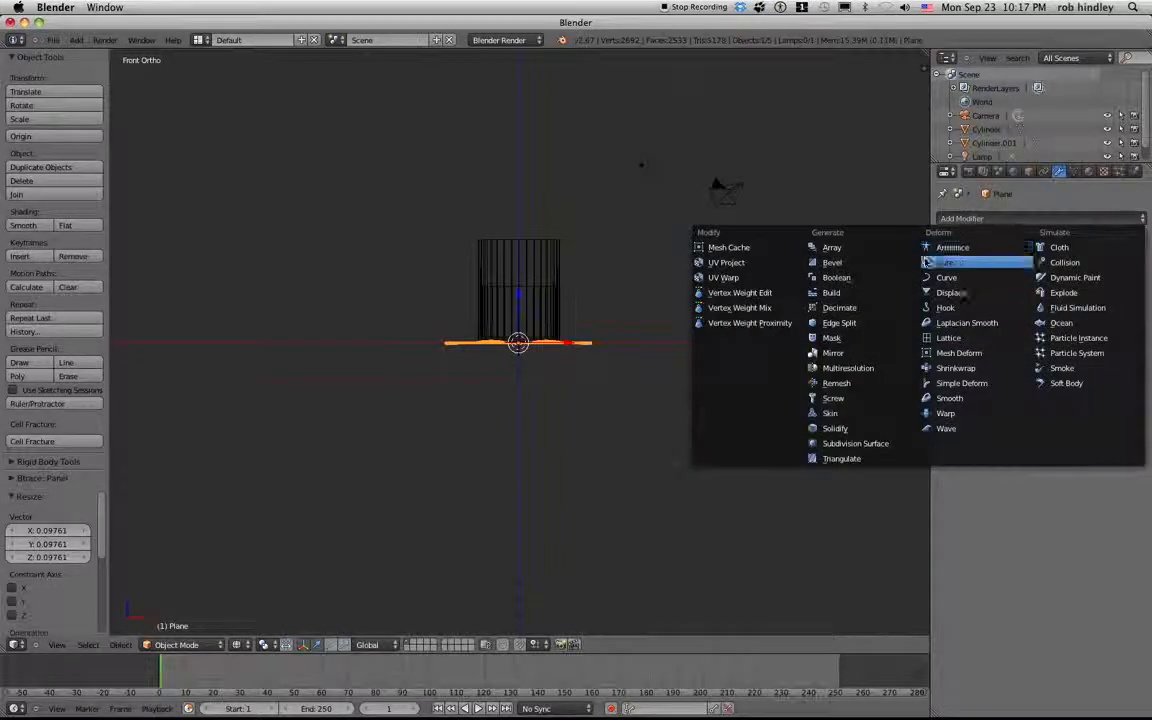
click(843, 278)
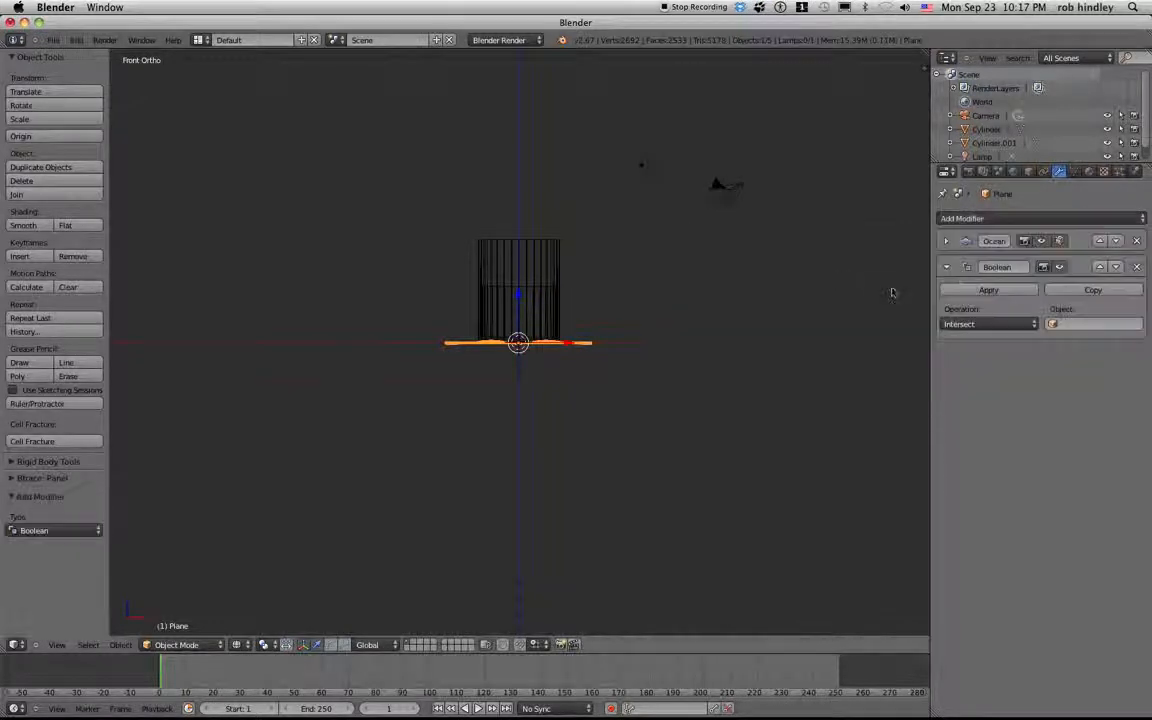
click(1074, 326)
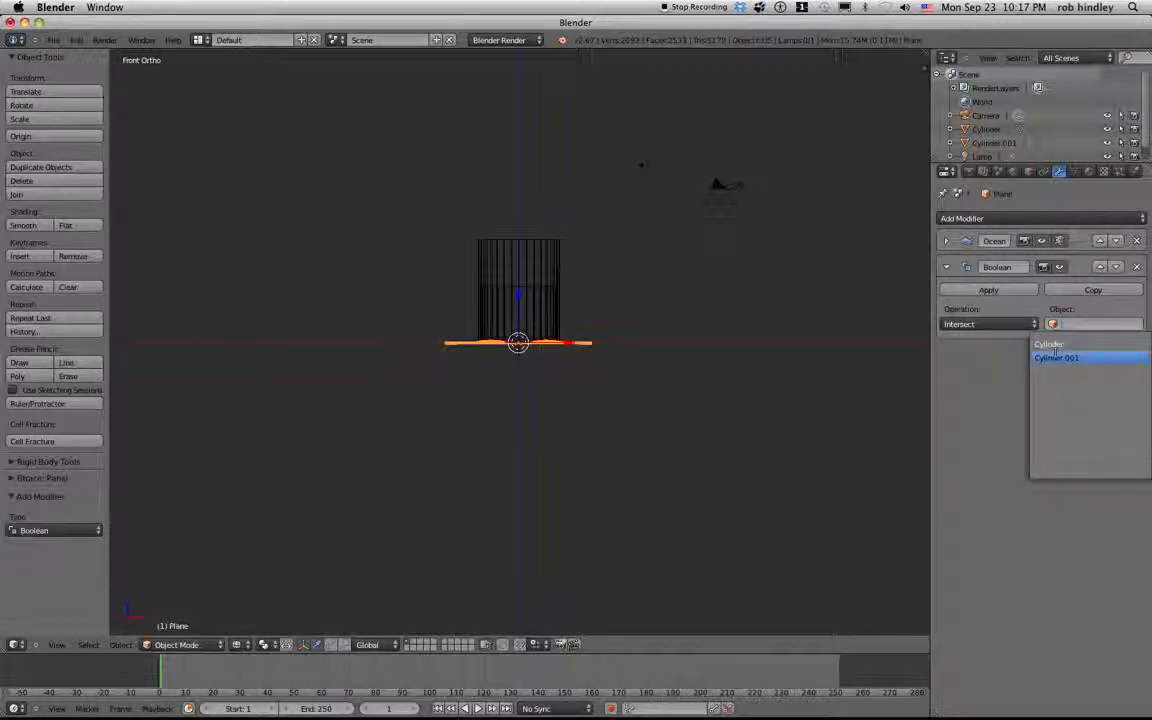
click(1056, 357)
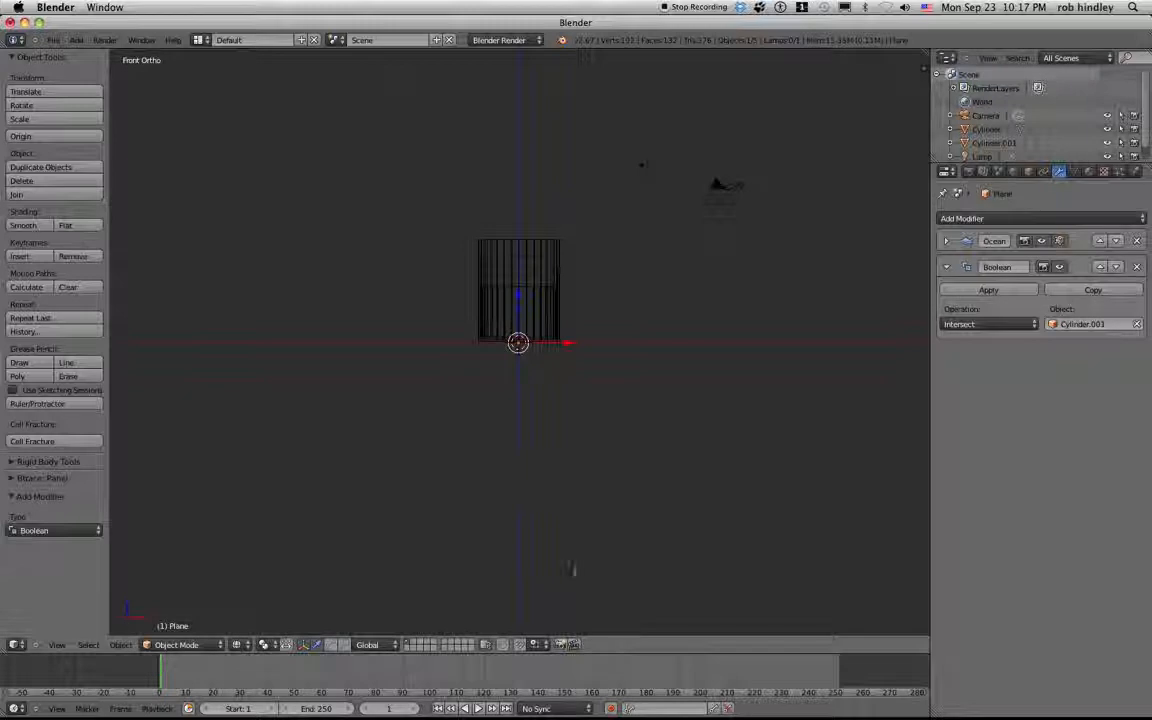
- Turn on automatic keyframing and raise the plane about 0.160 along Z at frame 1
click(611, 709)
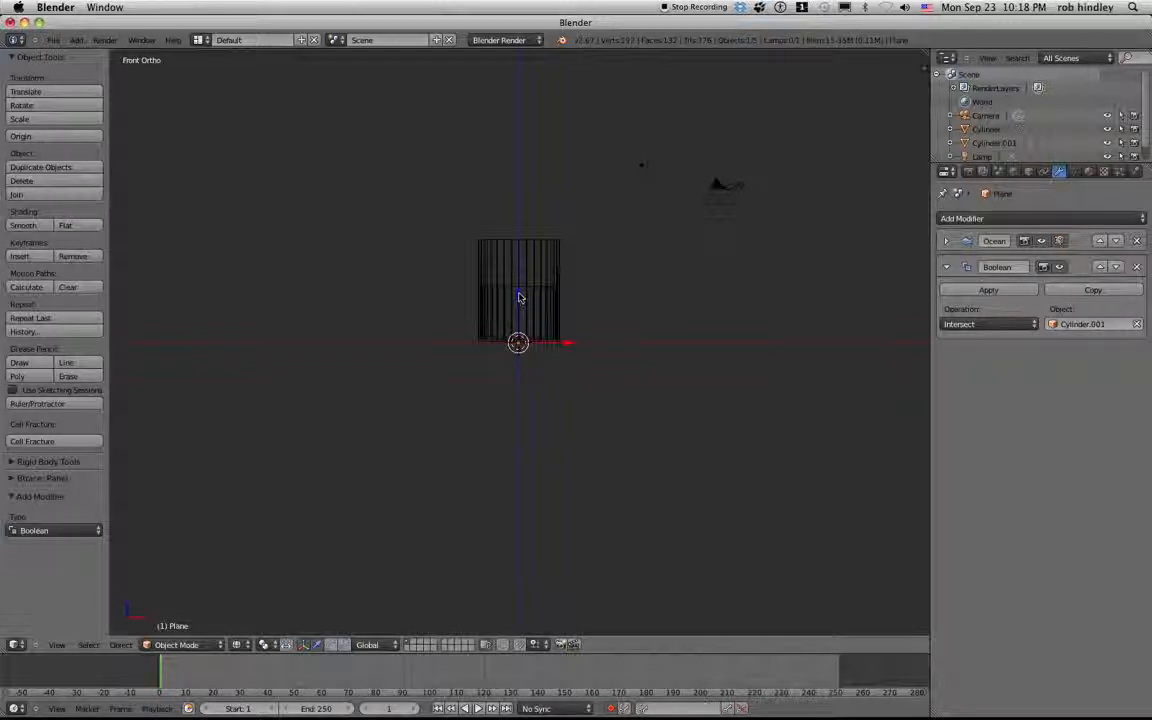
key(g)
key(z)
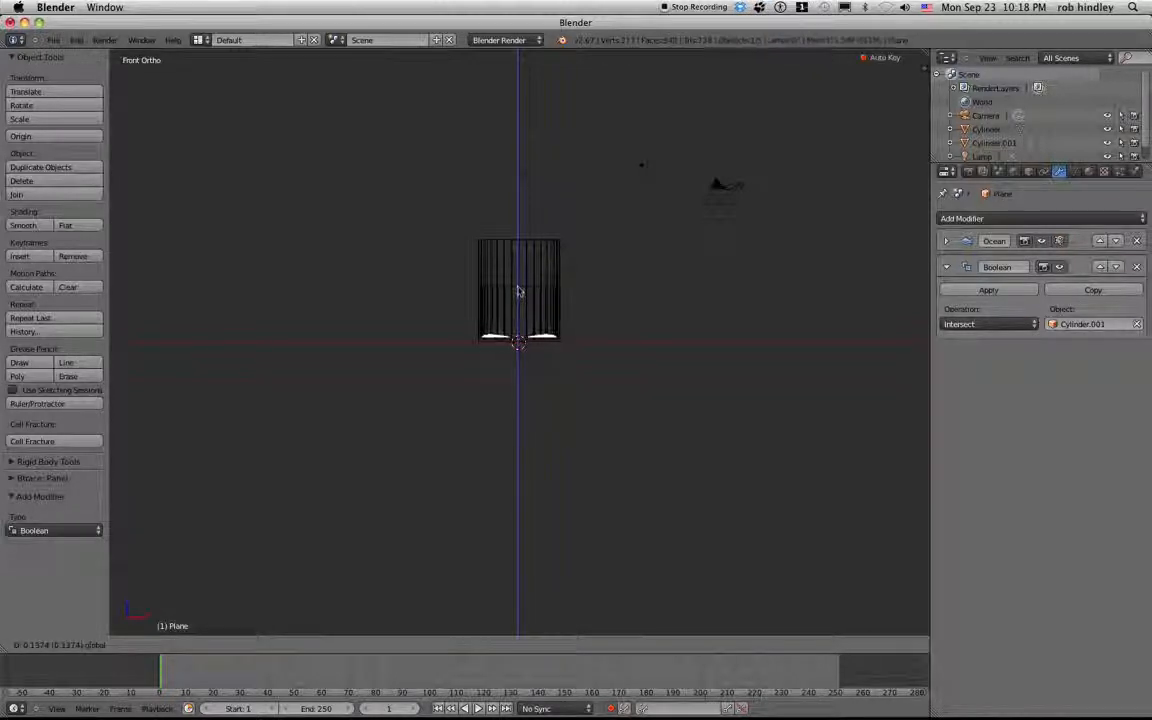
click(515, 292)
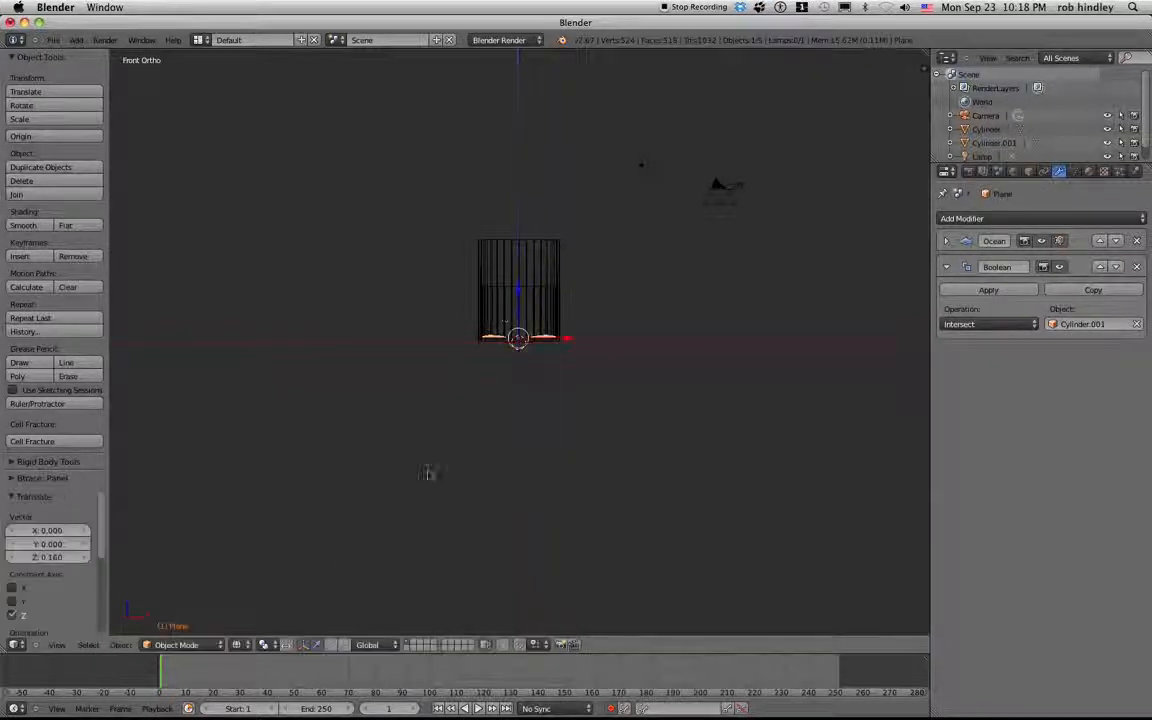
- At frame 50, raise the plane about 1.626 along Z to key the filled liquid level
drag(208, 690, 296, 668)
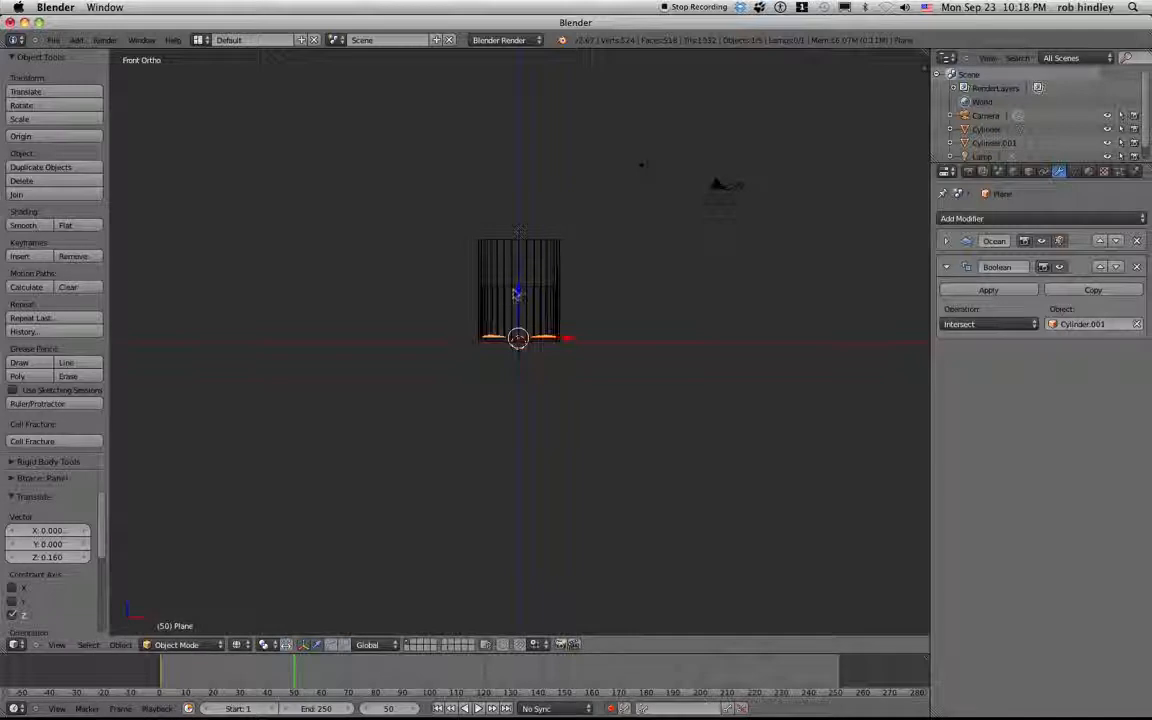
key(g)
key(z)
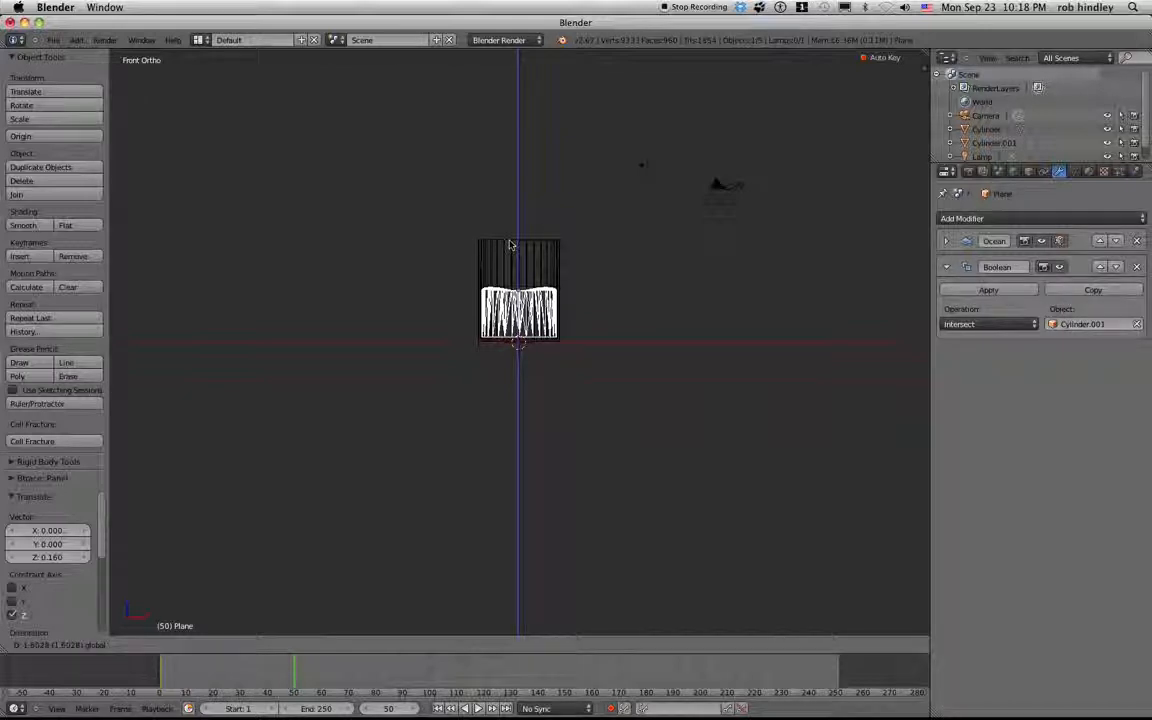
click(509, 244)
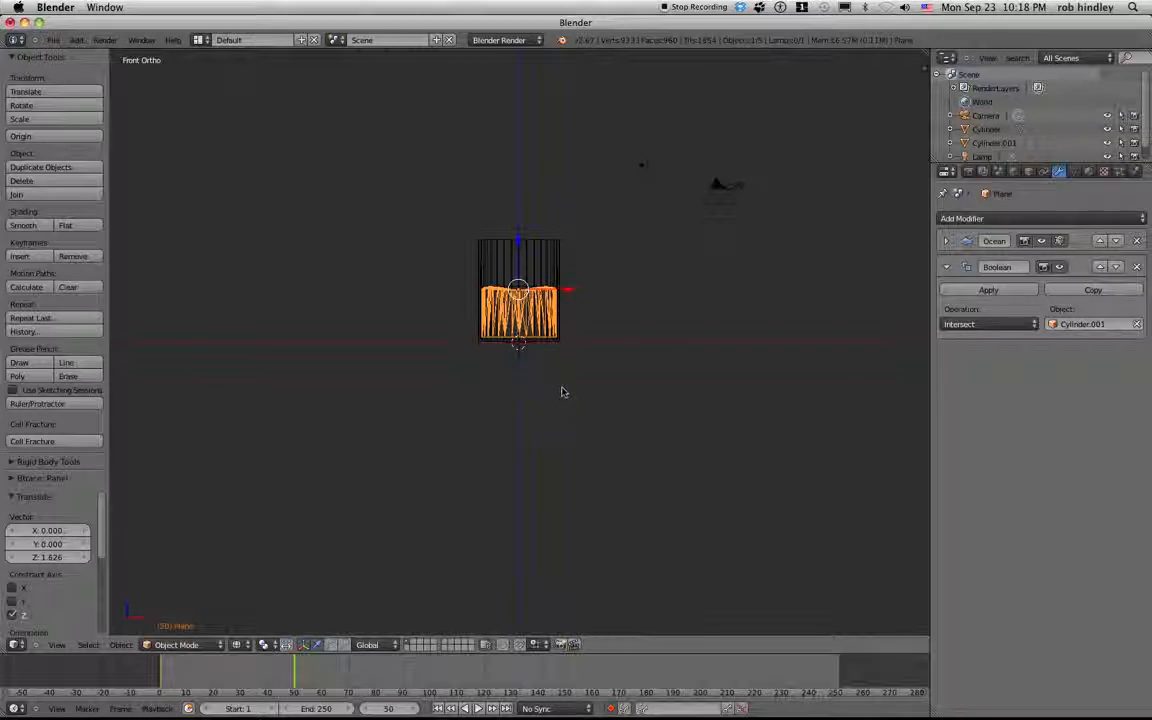
- Back at frame 1, keyframe the Ocean modifier's Time at 1.00
click(162, 680)
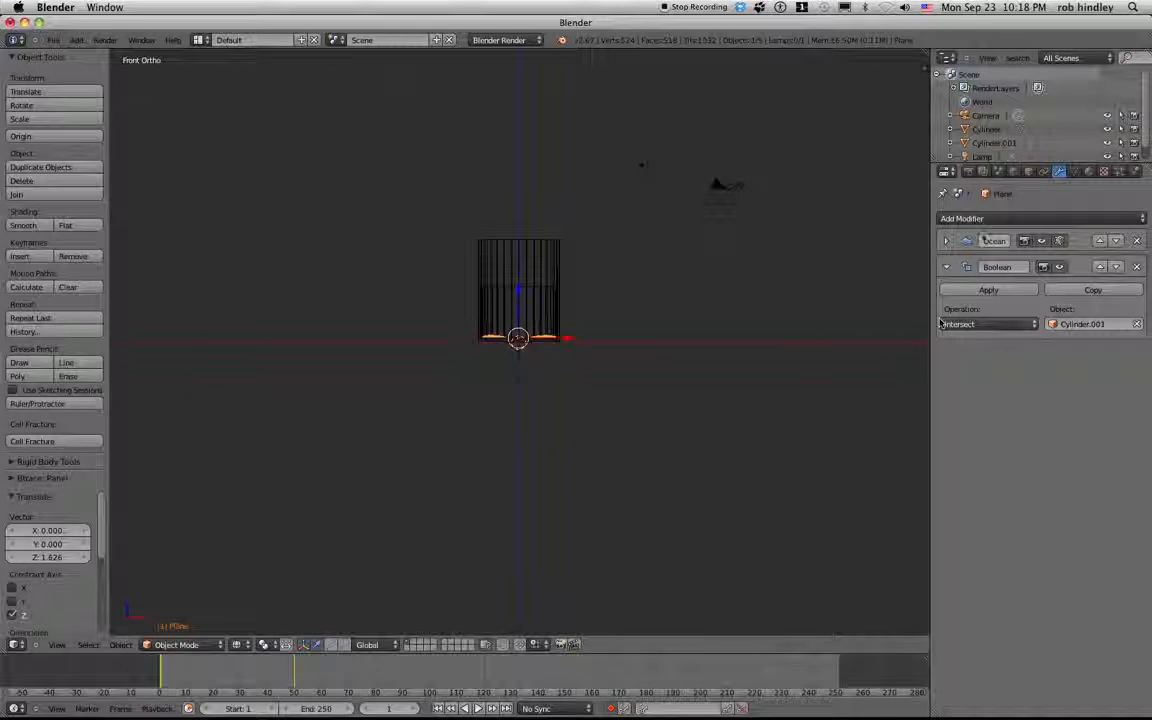
click(946, 267)
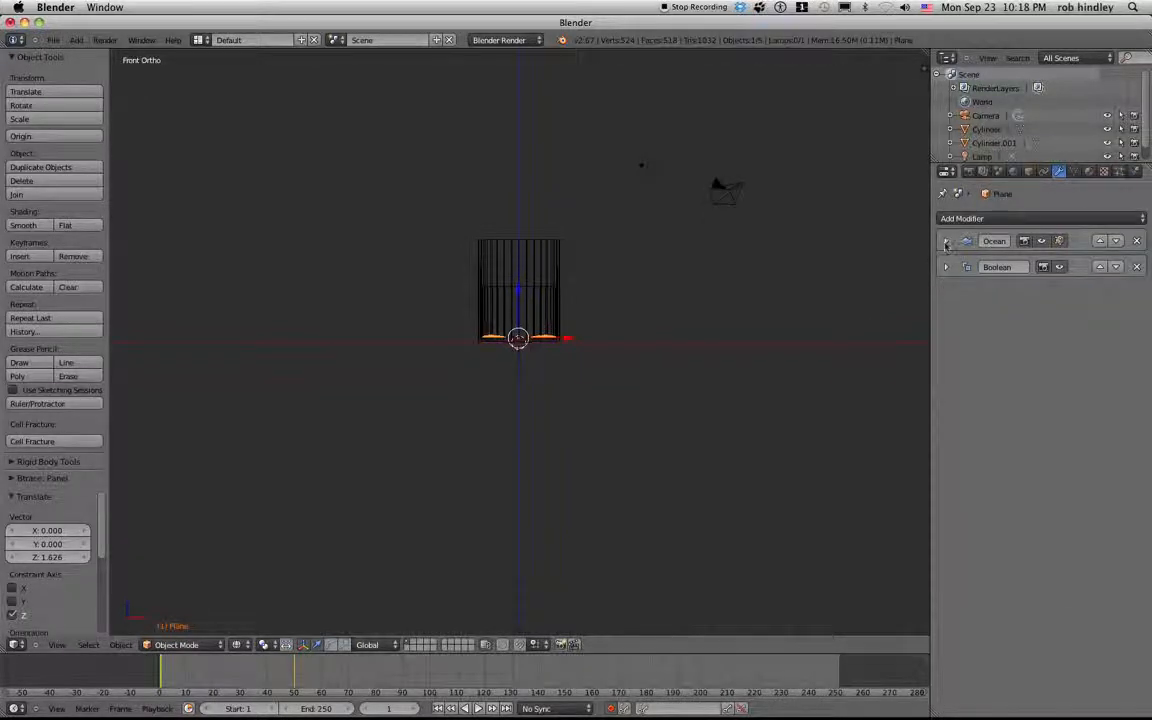
click(946, 241)
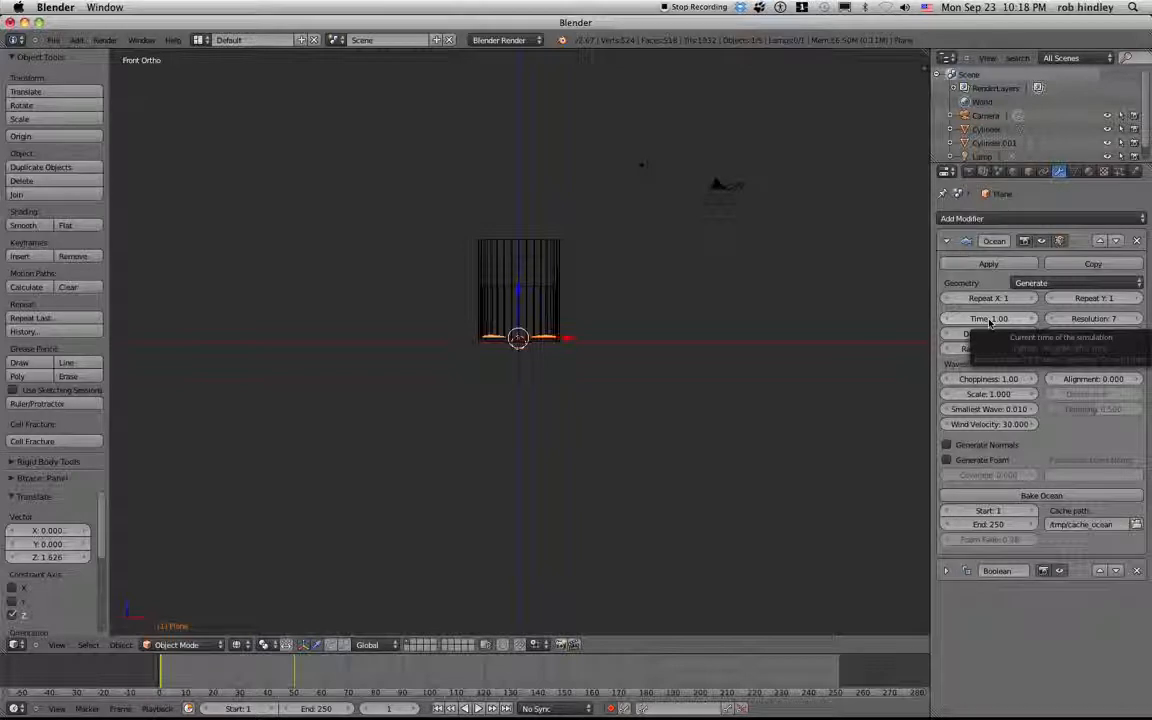
key(i)
- At frame 80, set the Ocean modifier's Time to 5 as a second keyframe
drag(240, 686, 378, 676)
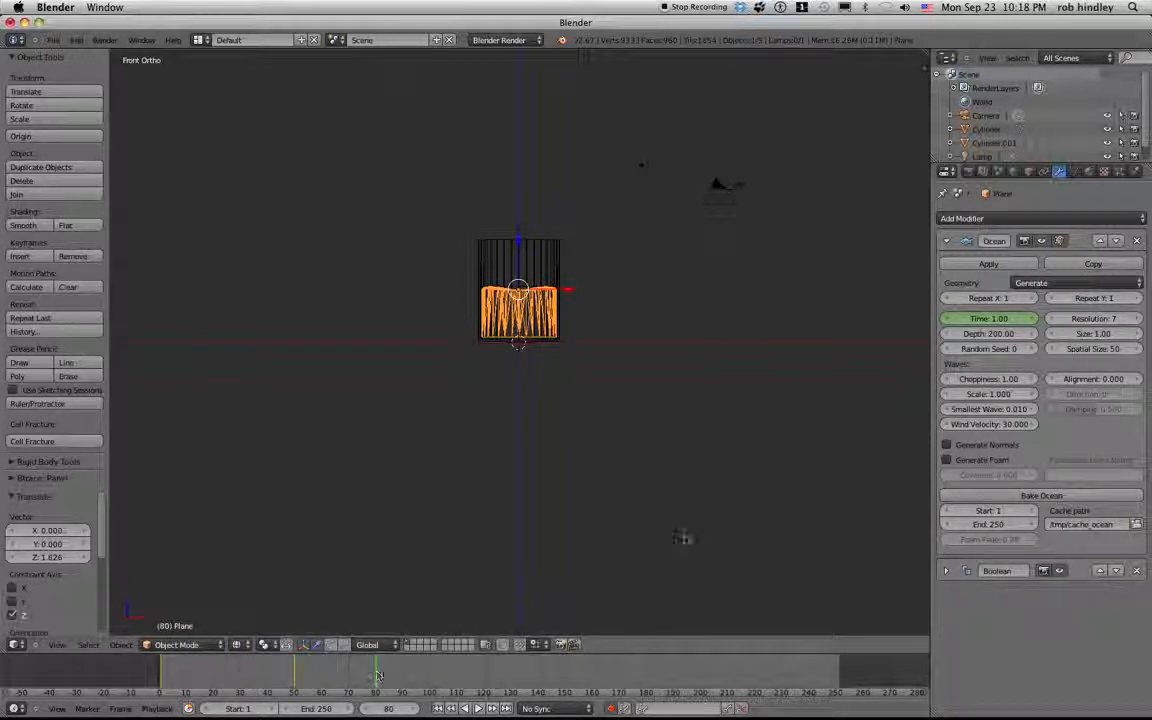
click(958, 320)
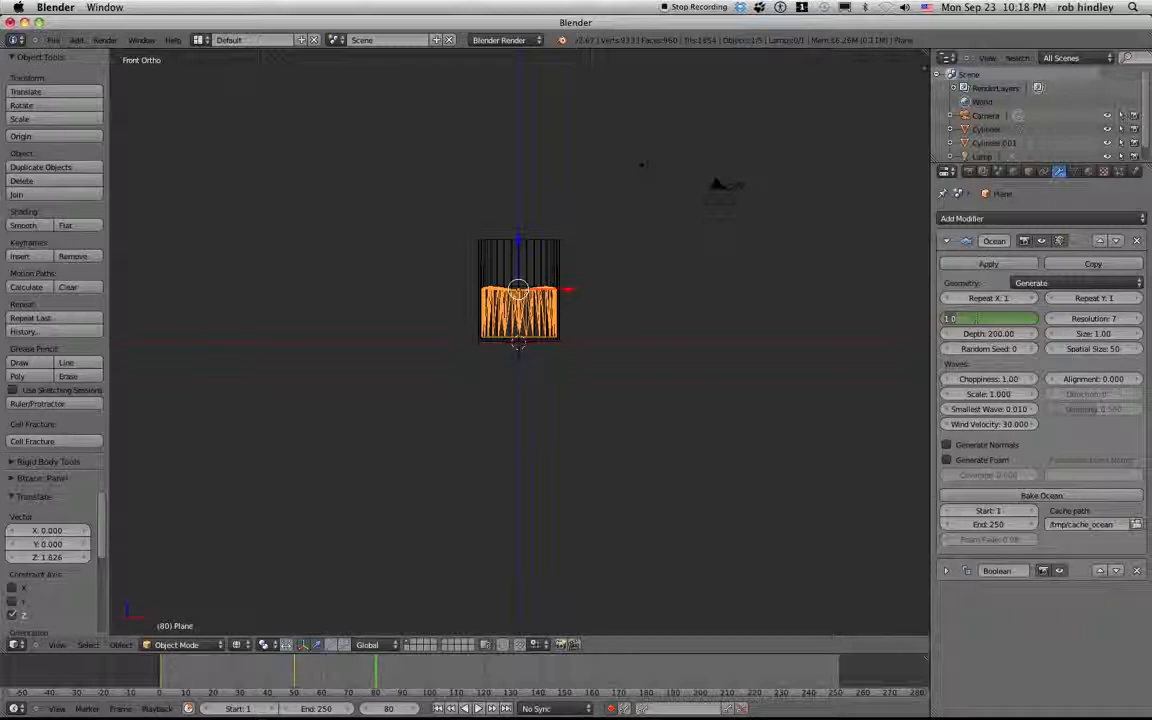
text(5)
key(Return)
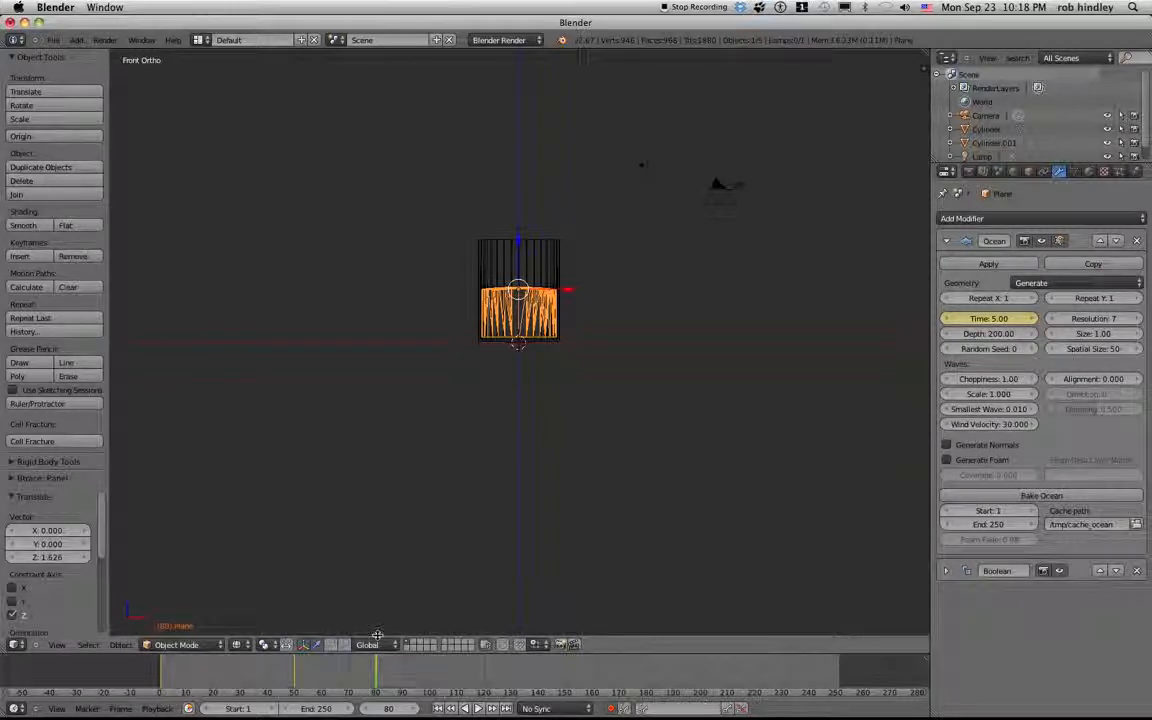
- Return to frame 1 and keyframe the Ocean modifier's wave Scale at 0
drag(377, 678, 161, 684)
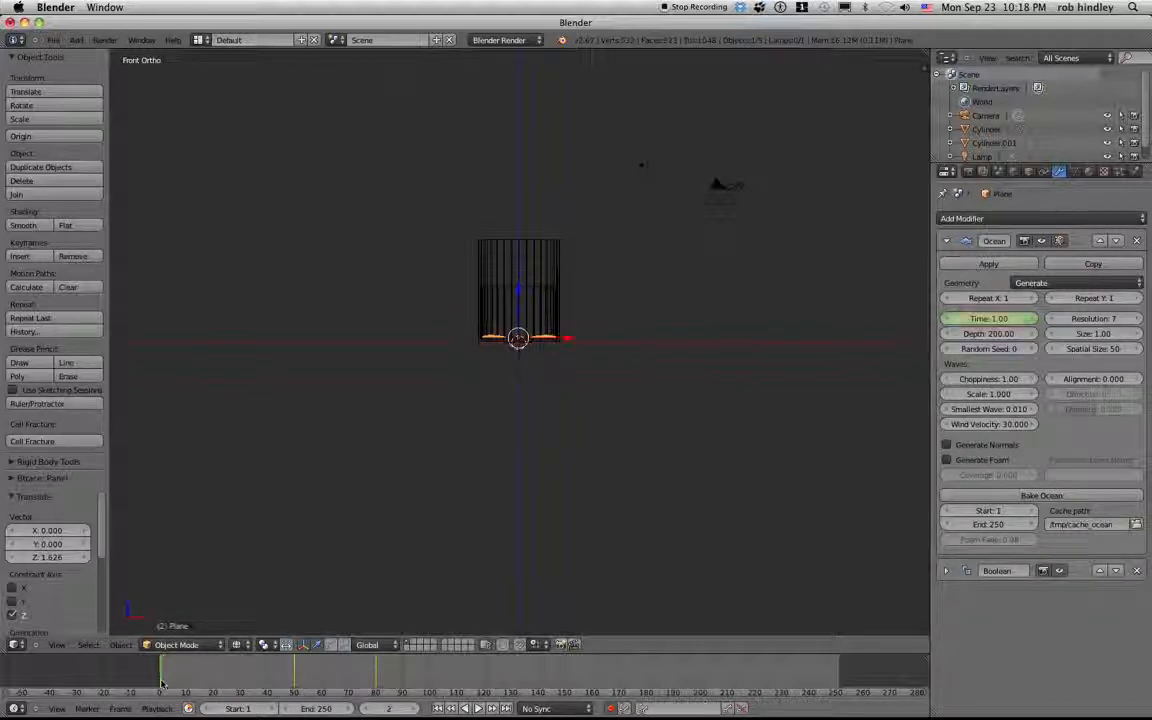
click(995, 394)
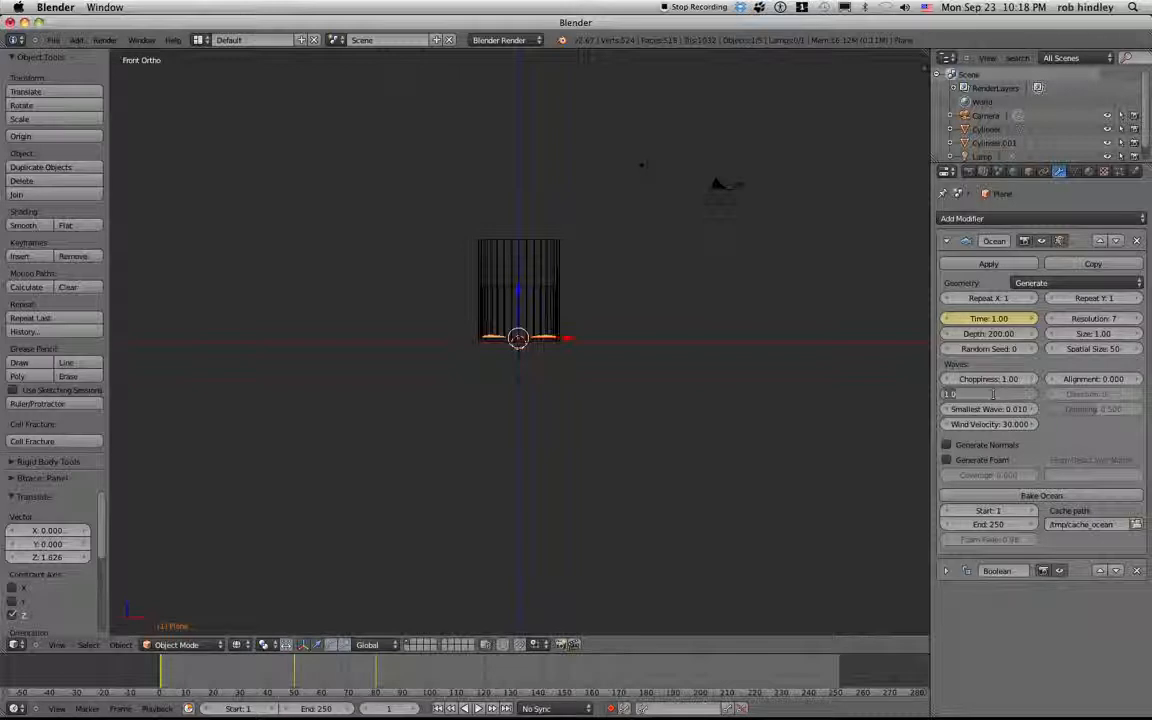
text(0)
key(Return)
key(i)
- At frame 50, set the Ocean modifier's wave Scale to 5.200 and keyframe it
drag(240, 672, 293, 672)
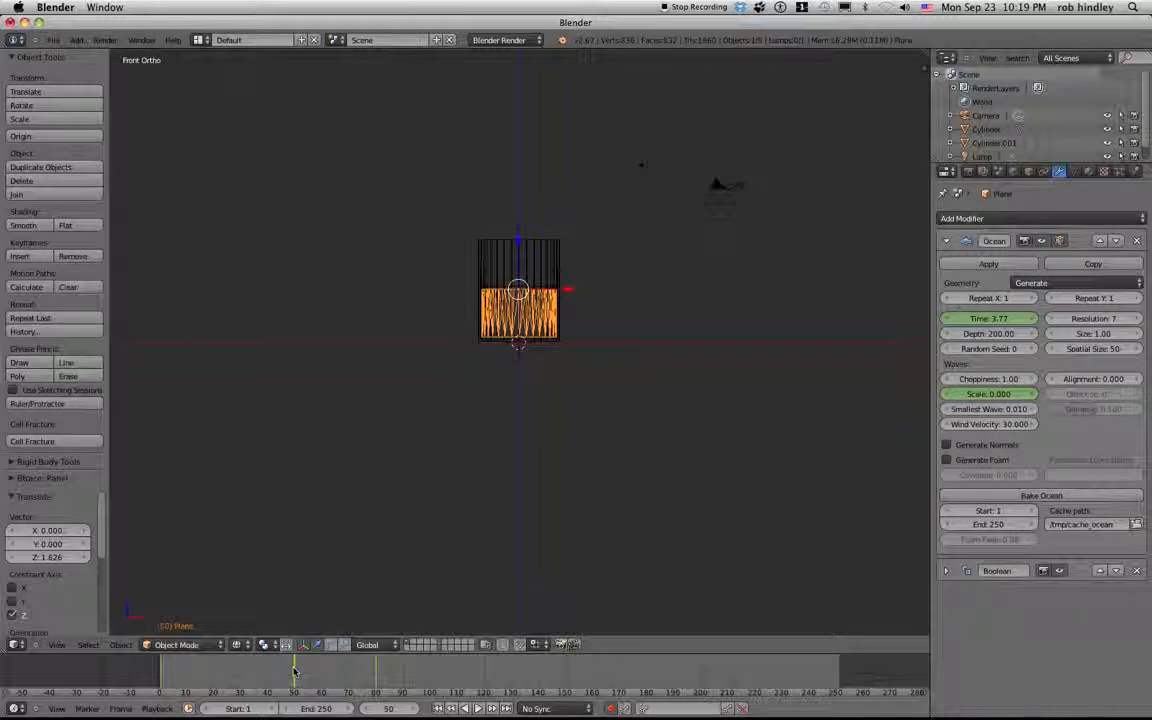
drag(995, 398, 1012, 395)
key(i)
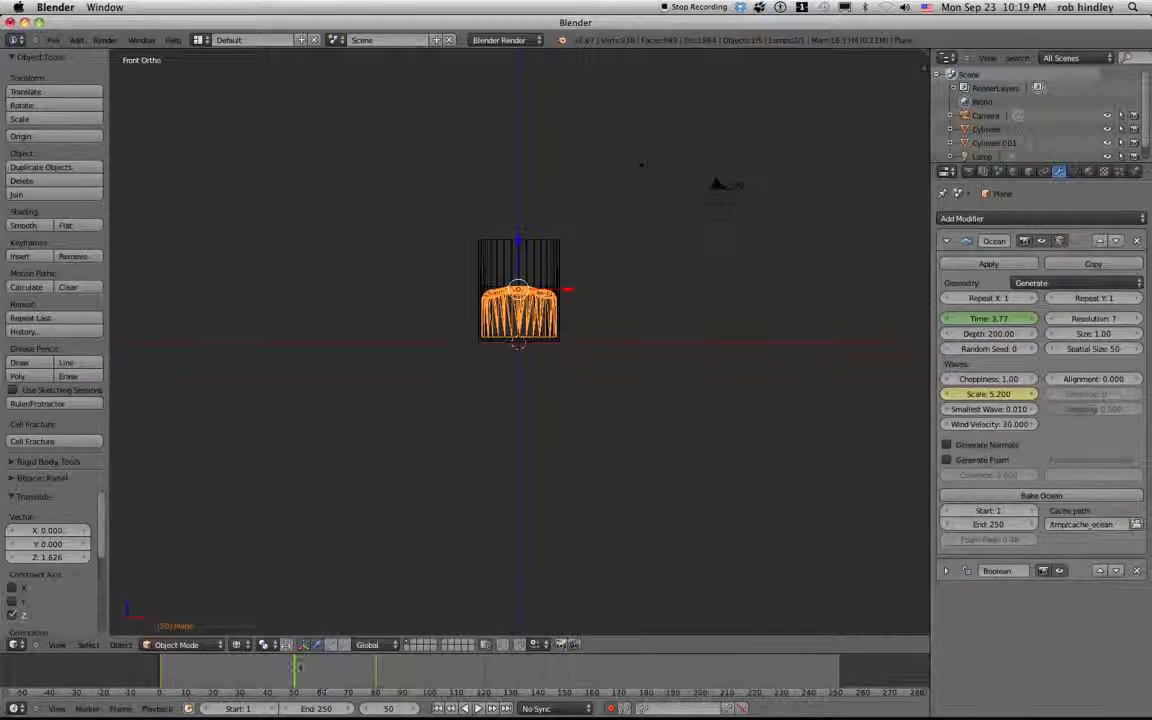
- At frame 80, set the Ocean modifier's wave Scale to 1.400 and keyframe it
click(349, 675)
drag(349, 675, 377, 673)
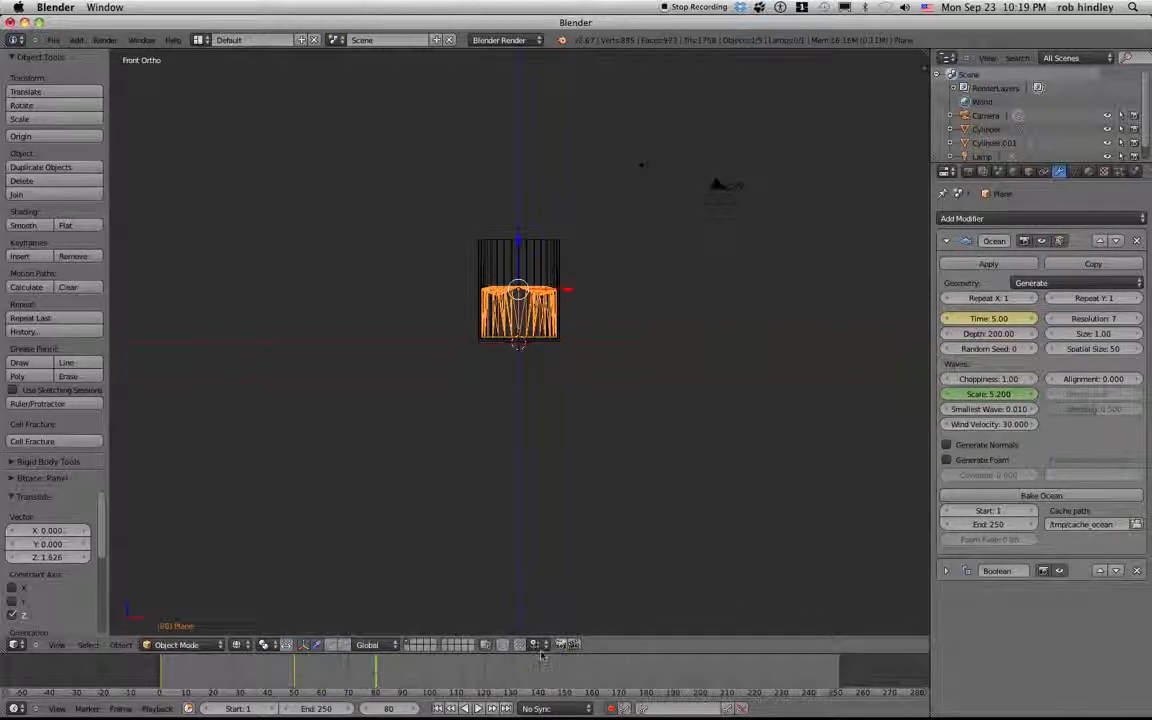
drag(989, 394, 975, 394)
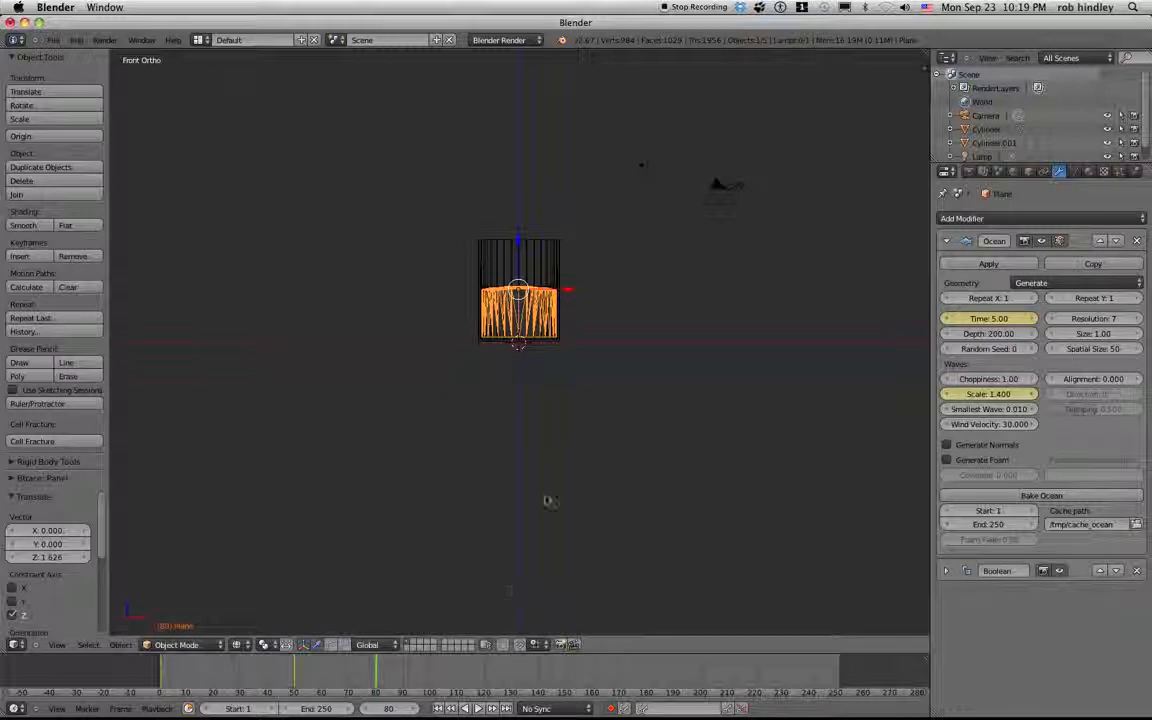
- Play the animation from the first frame to review the filling and wave motion, and stop it
click(438, 709)
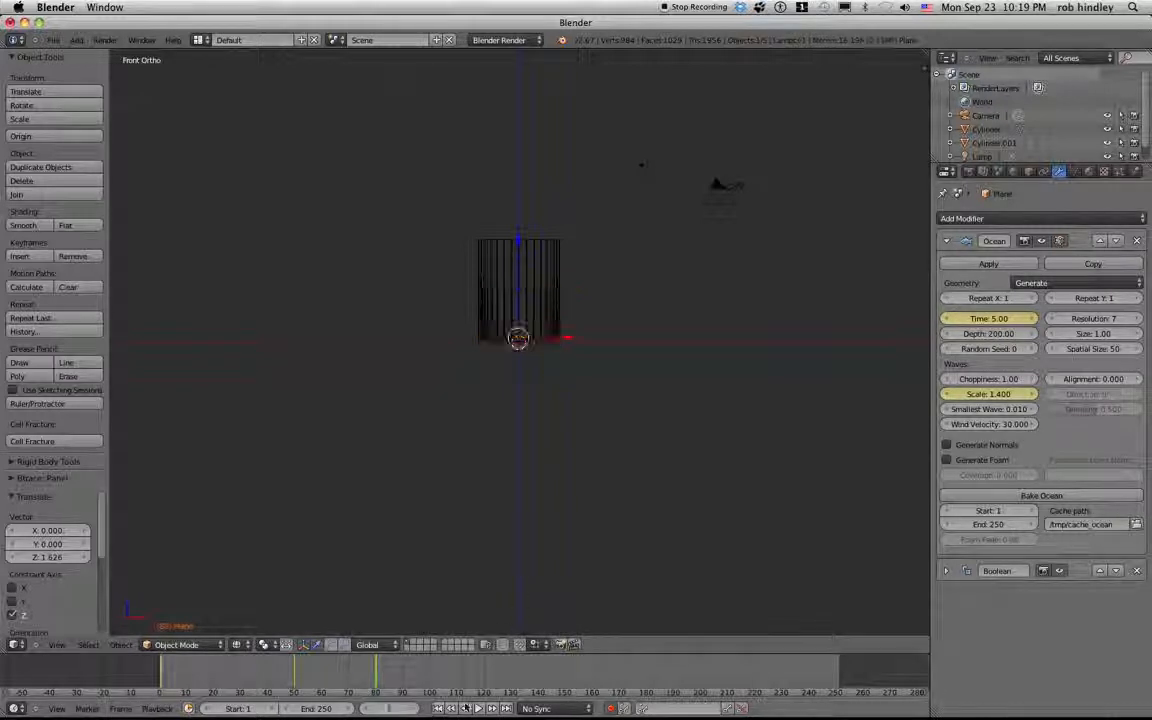
click(477, 708)
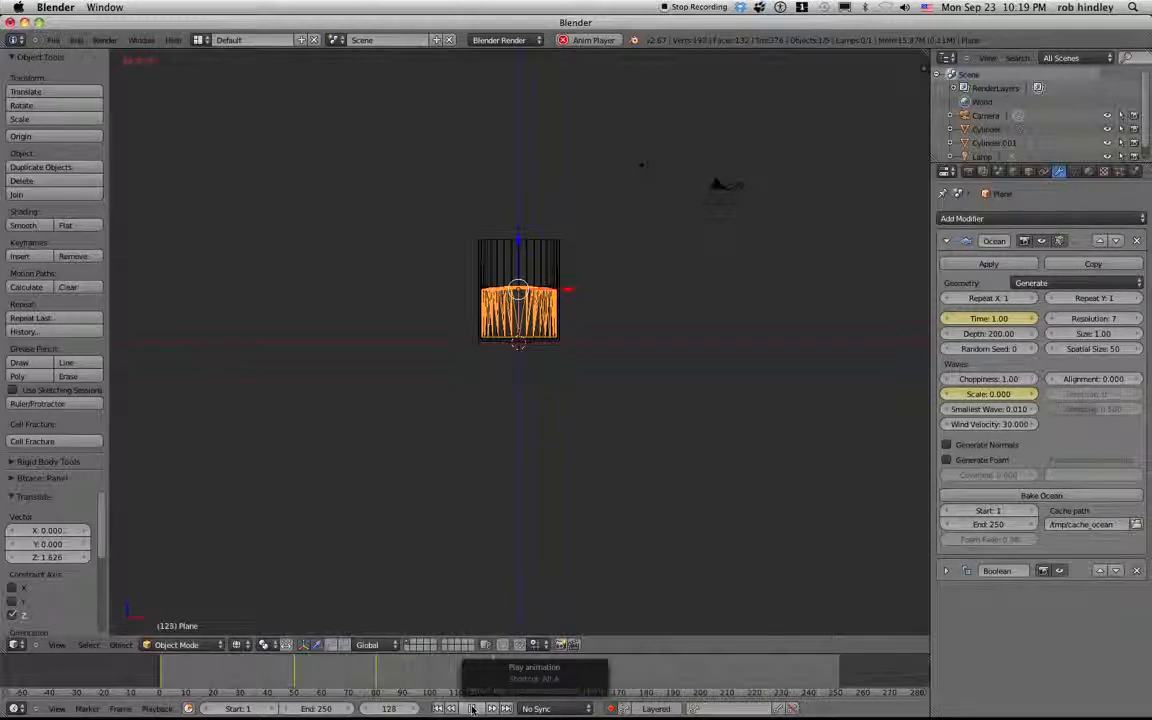
click(473, 709)
- Switch the render engine to Cycles Render
middle_drag(591, 470, 565, 494)
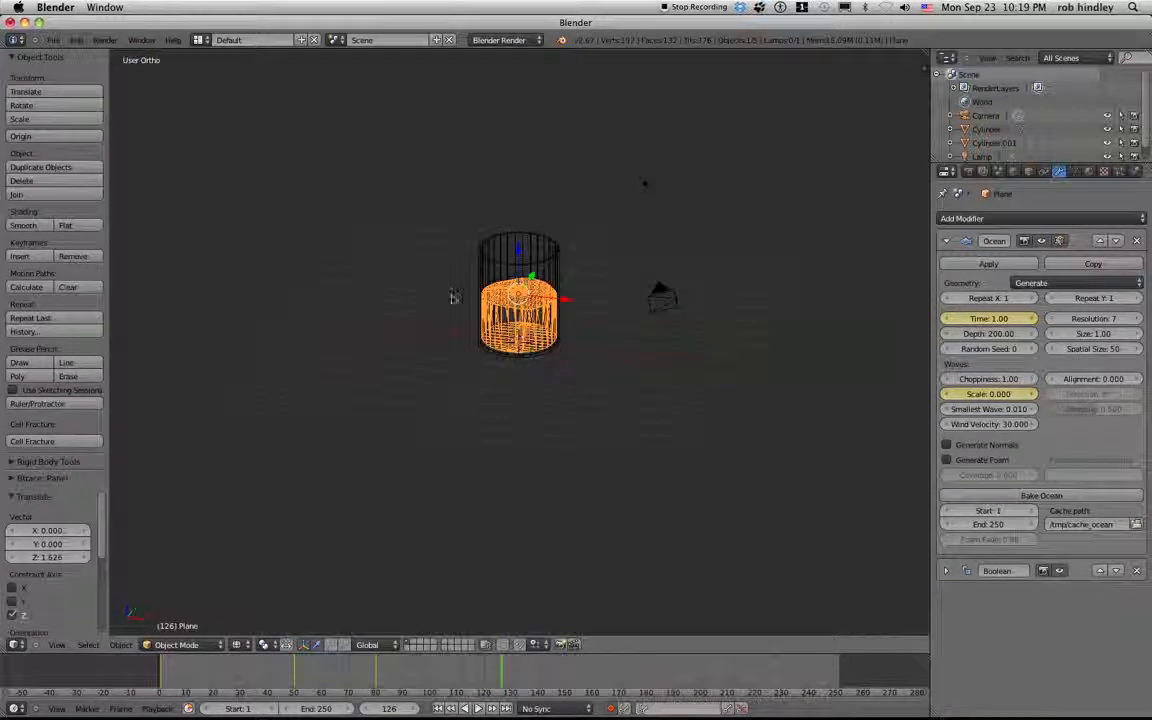
click(490, 40)
click(505, 85)
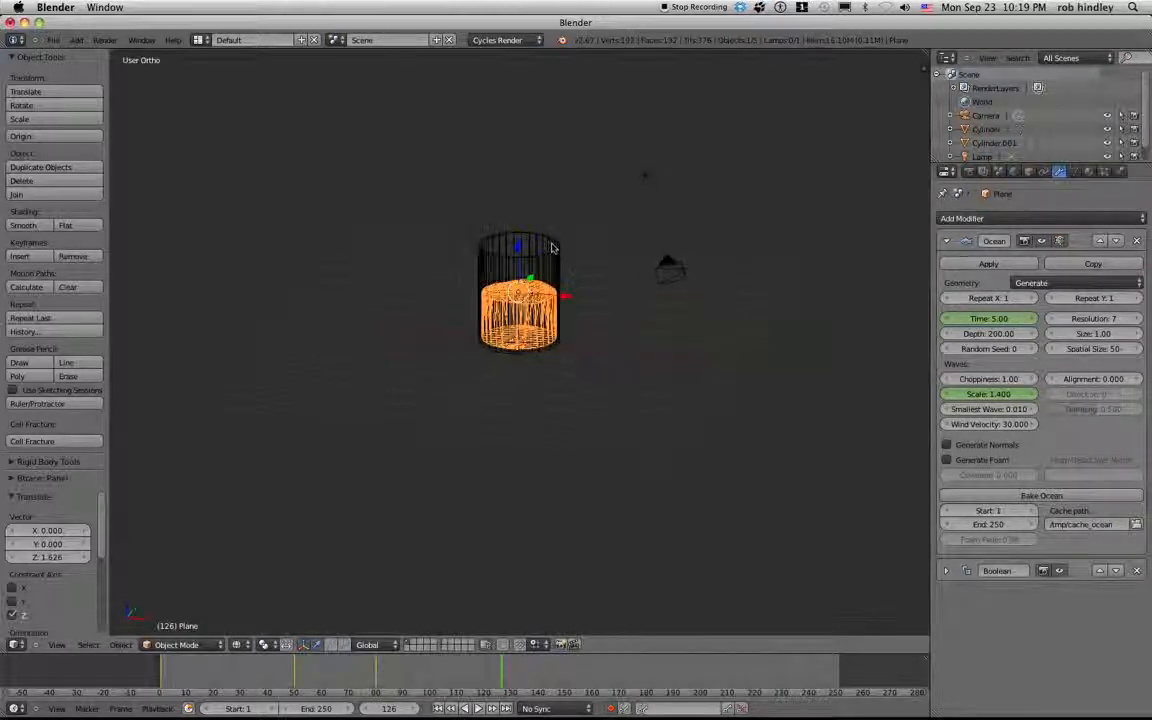
- Give the outer cylinder a new Glass BSDF material with an IOR of 1.070
right_click(571, 273)
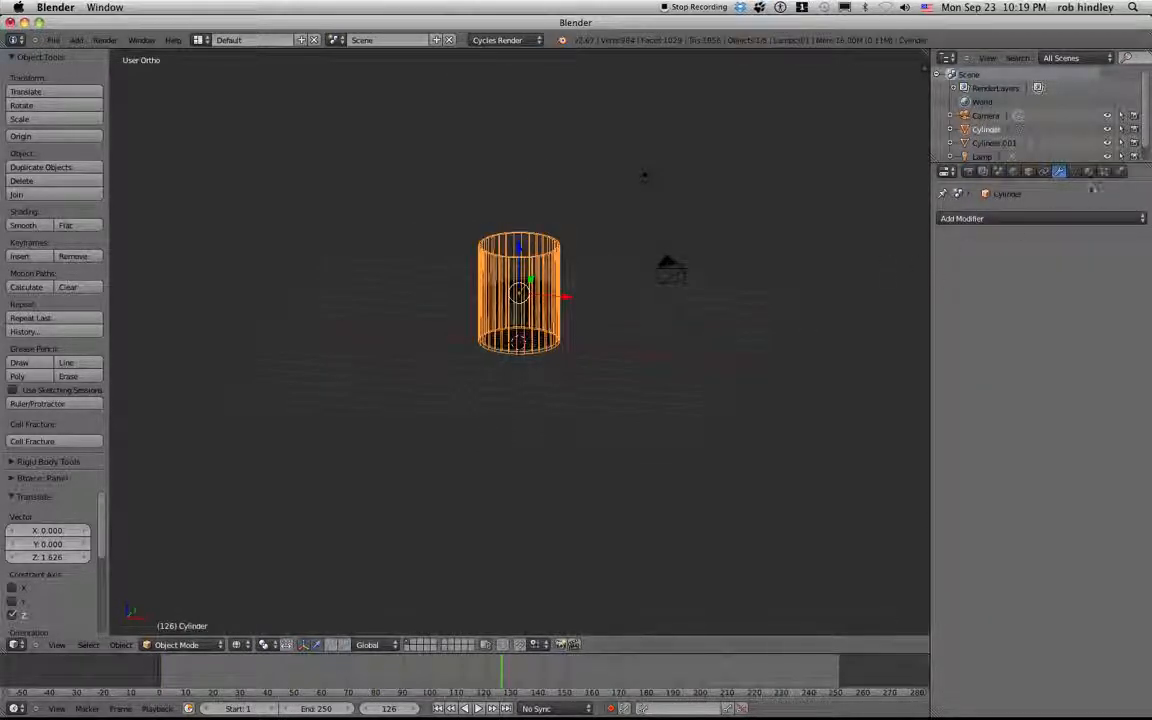
click(1089, 172)
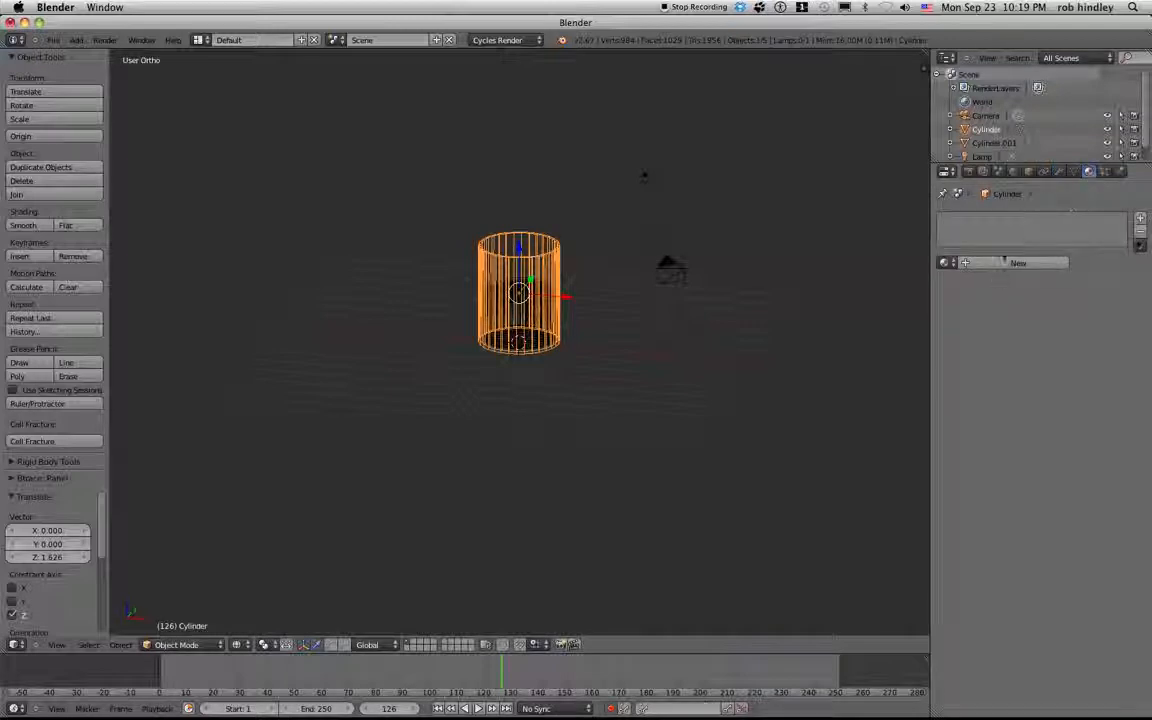
click(1012, 262)
click(1045, 337)
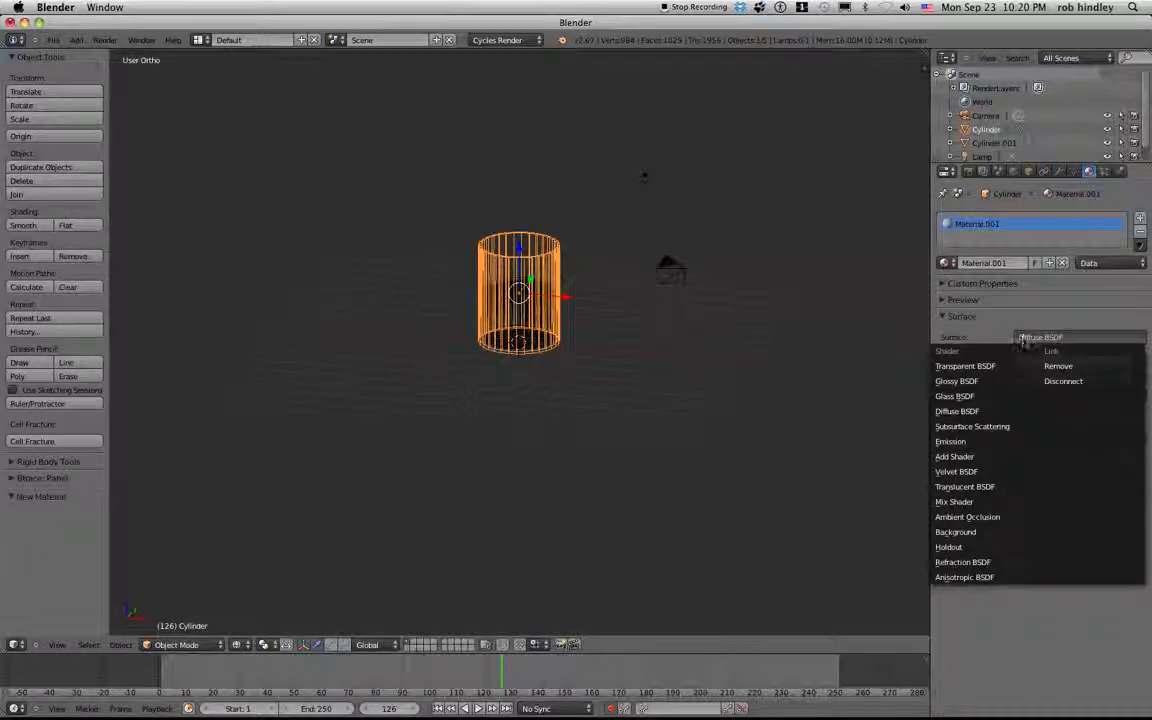
click(987, 397)
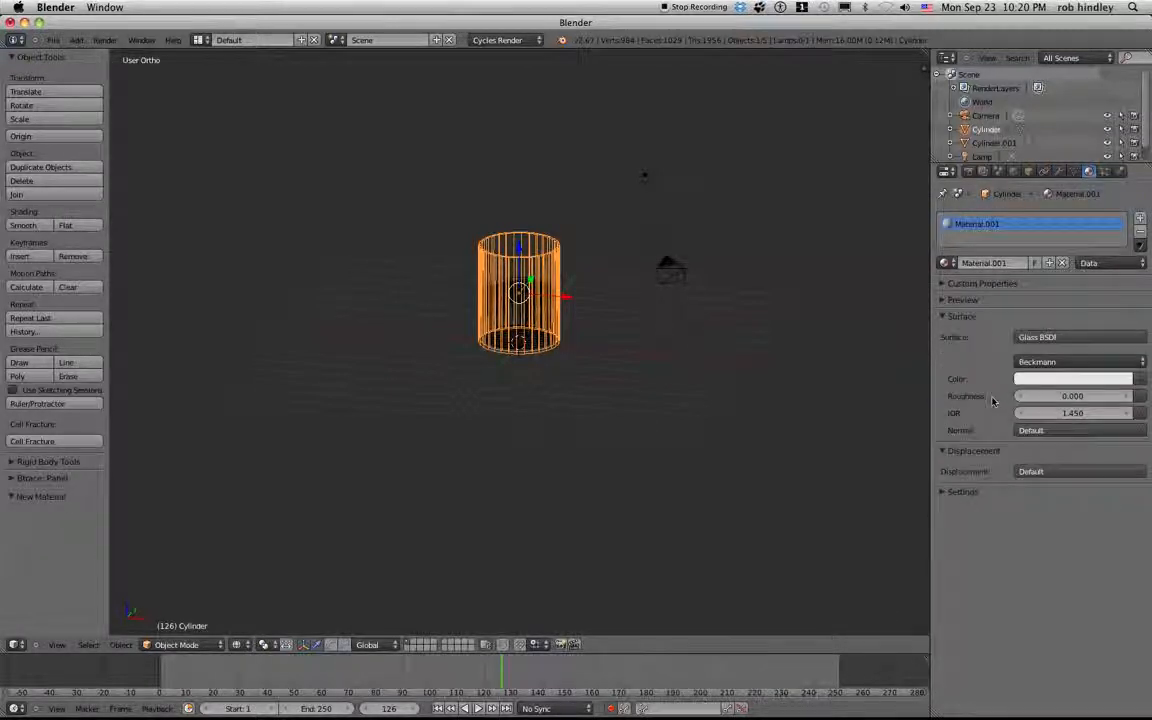
click(1067, 418)
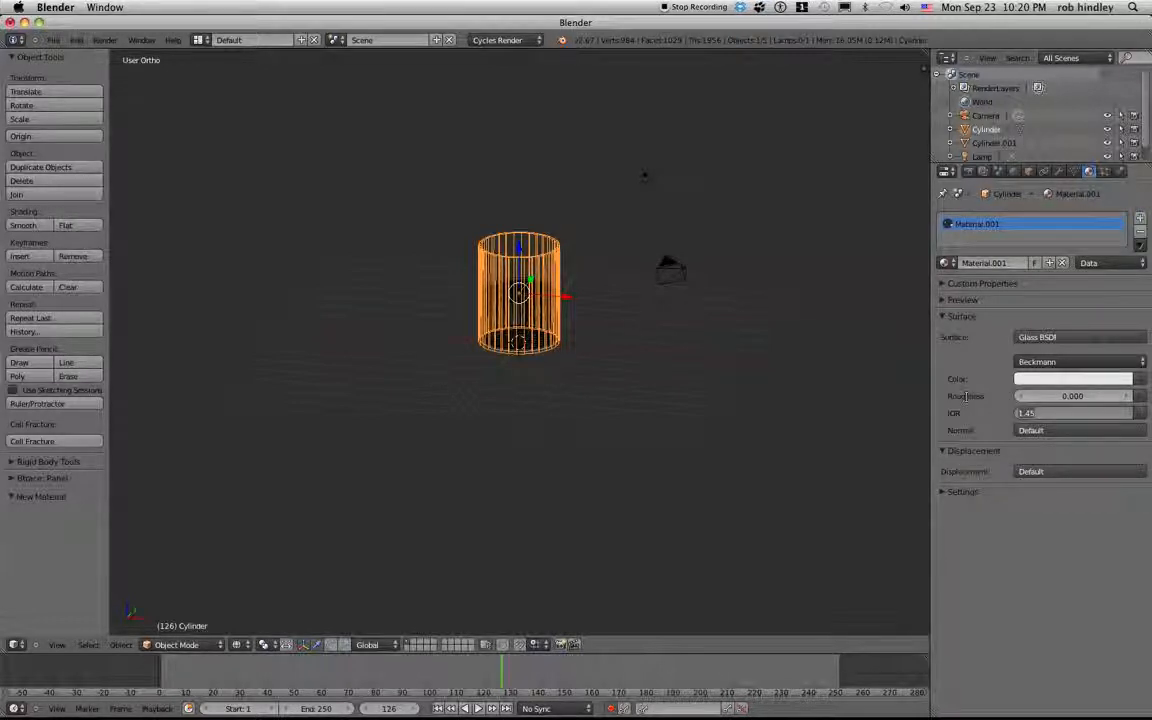
text(1)
key(Return)
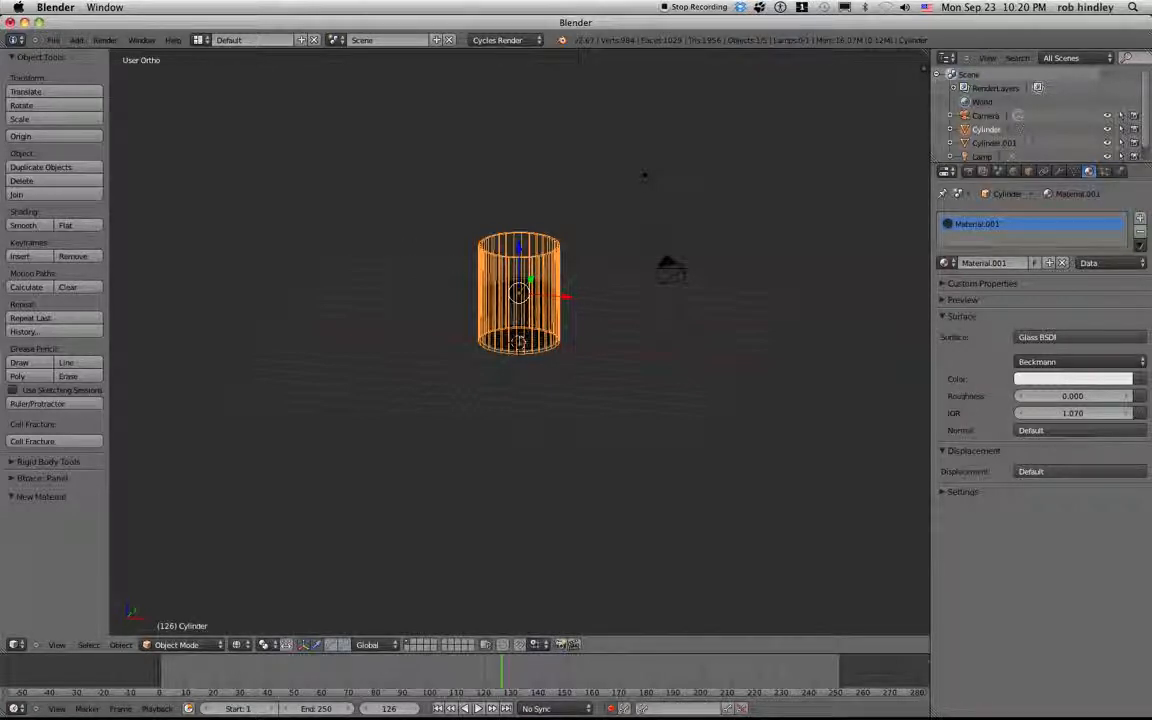
- Give the liquid plane a new Glass BSDF material with an IOR of 1.4
right_click(522, 345)
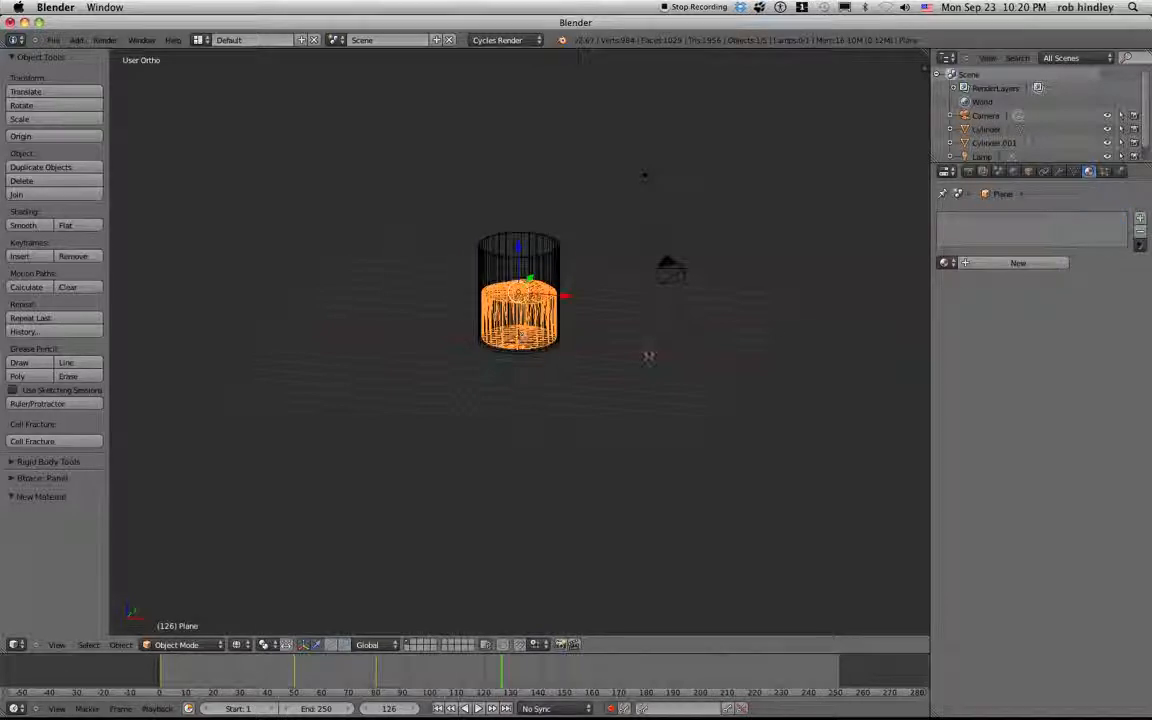
click(1018, 262)
click(1037, 338)
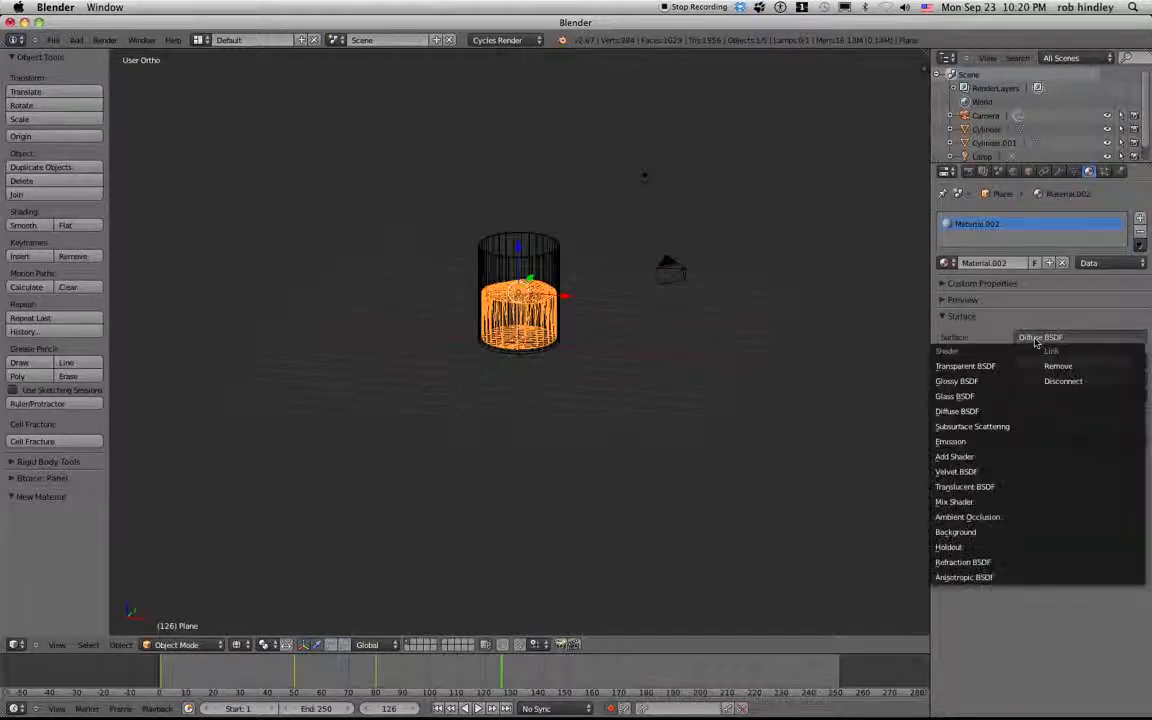
click(957, 396)
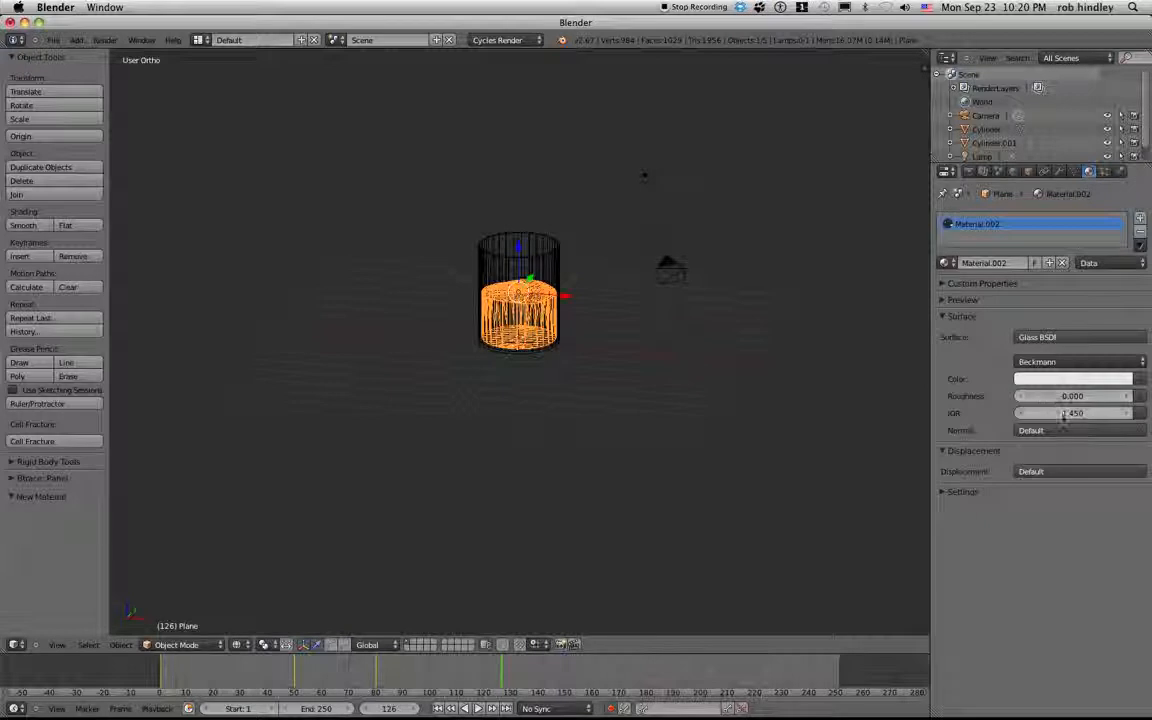
click(1062, 414)
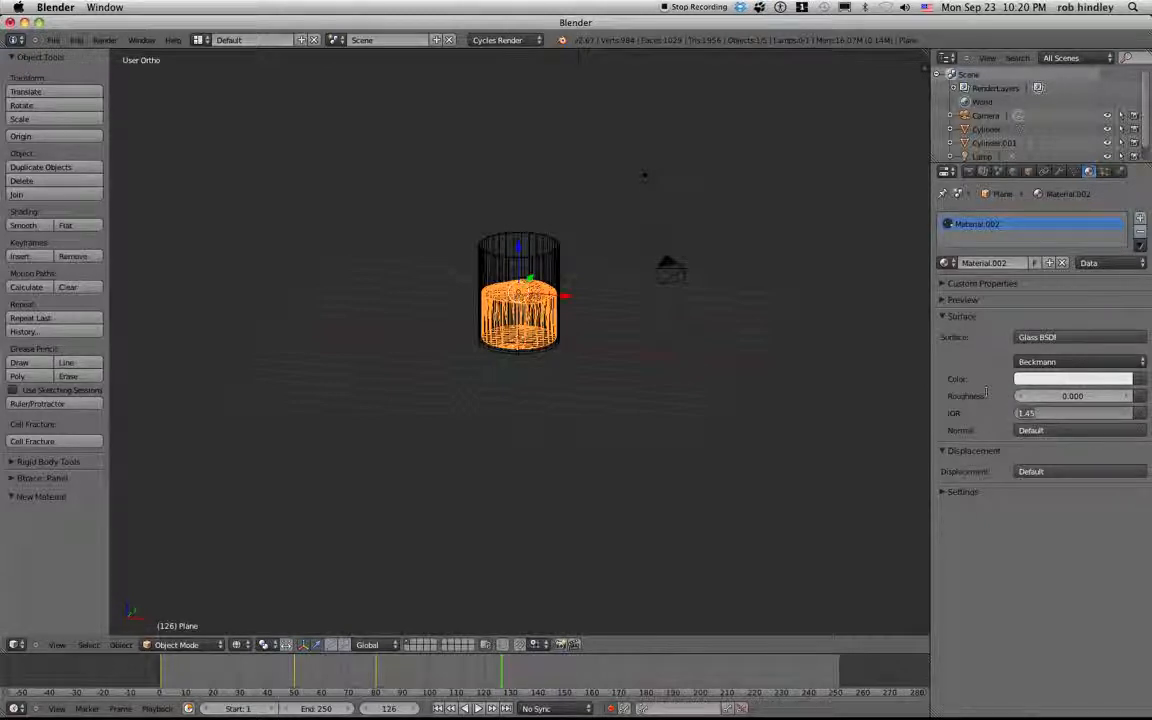
text(1.4)
key(Return)
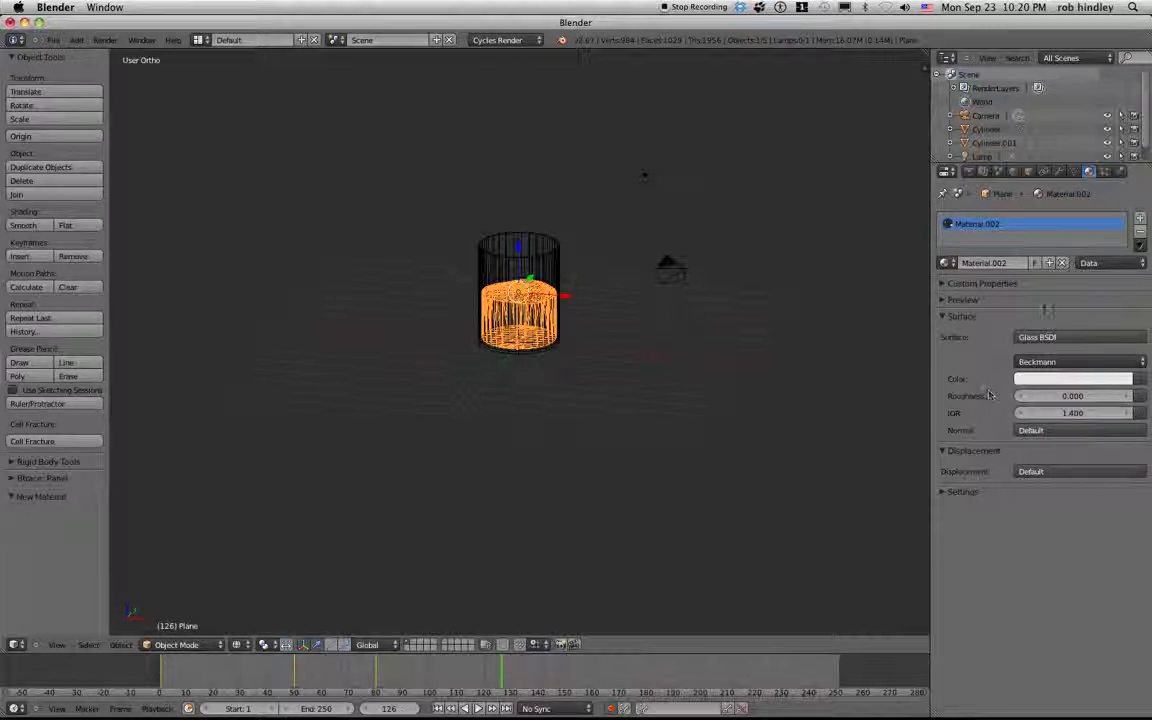
- Set the liquid material's color to orange and show its material preview
click(1041, 384)
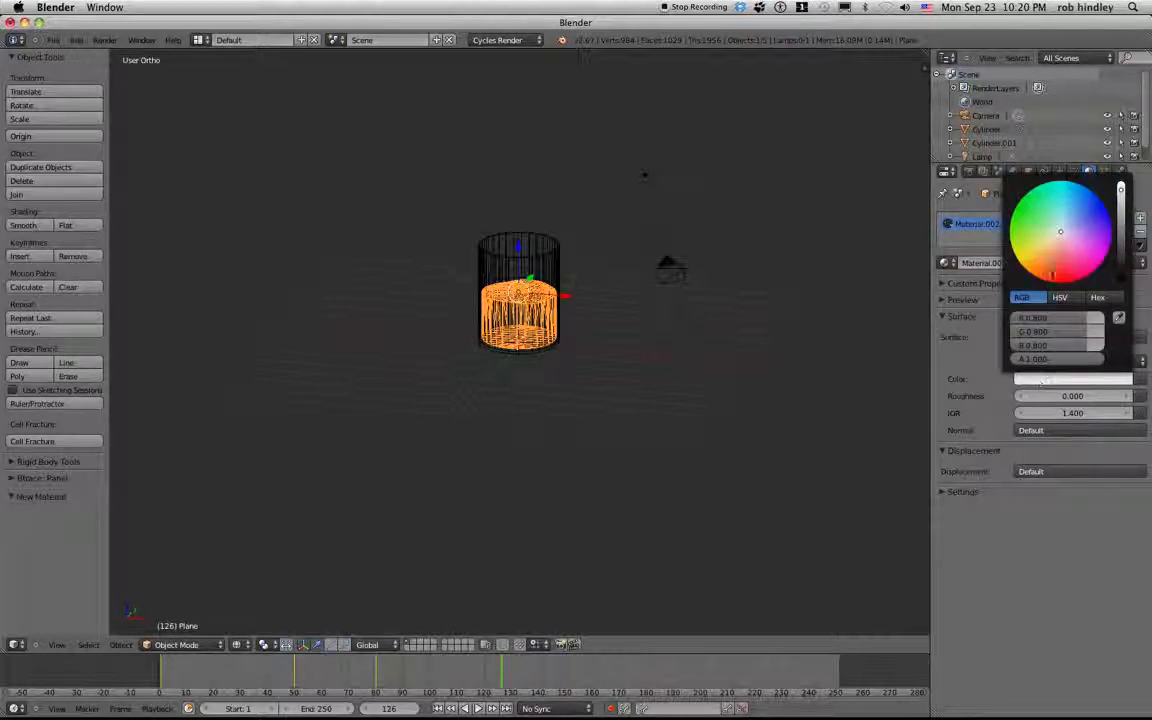
click(1051, 270)
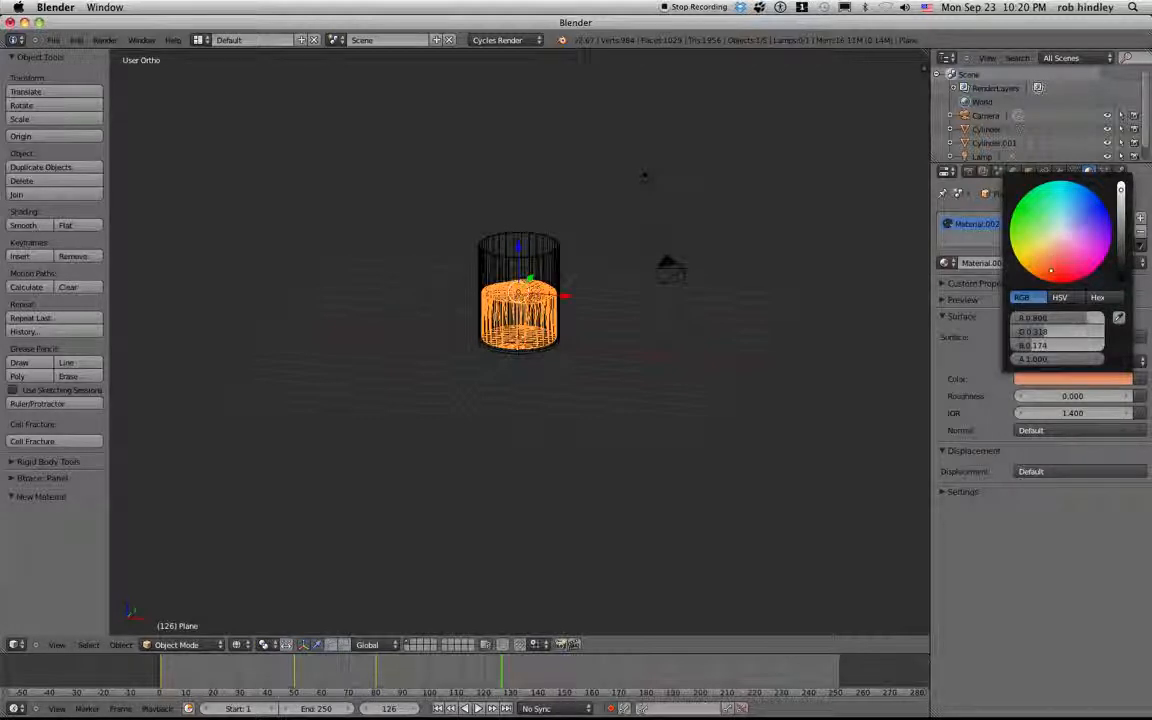
drag(1051, 270, 1049, 273)
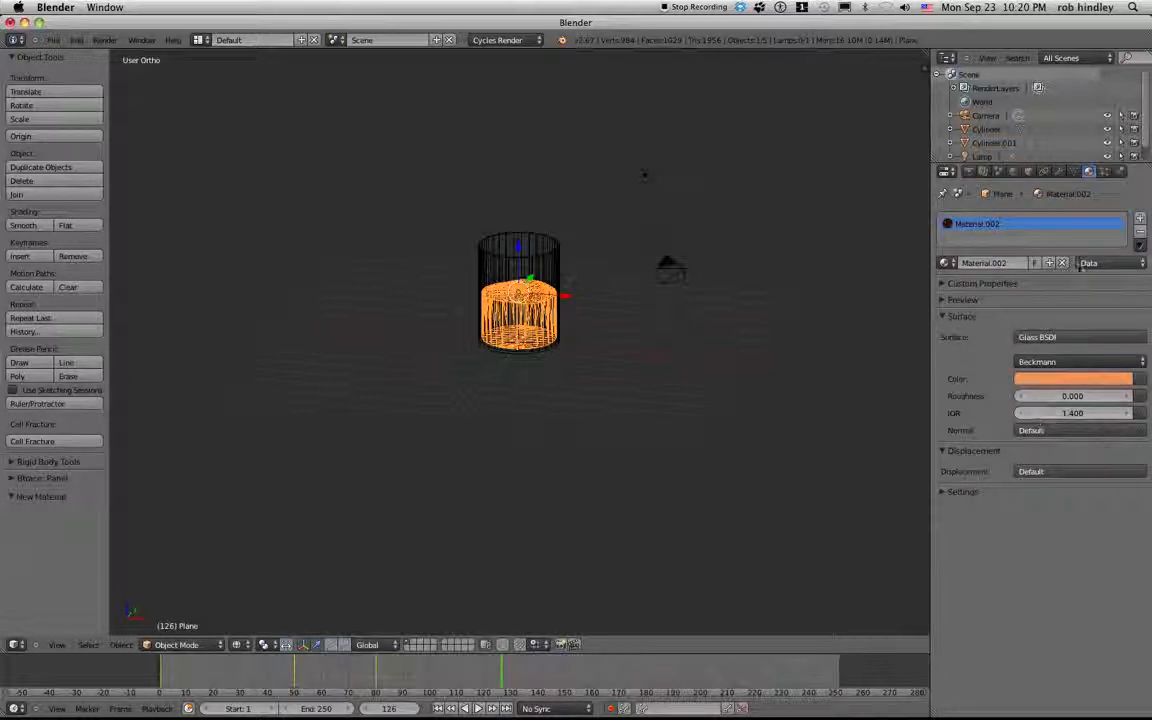
click(965, 300)
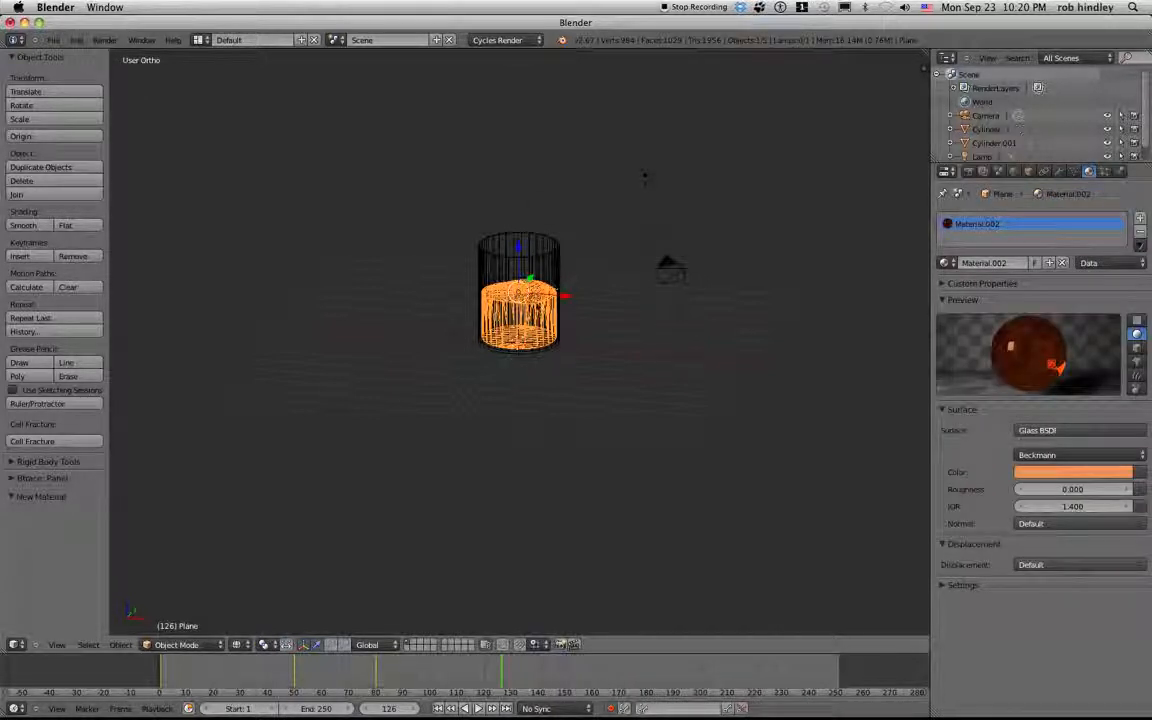
- Hide the inner cylinder, Cylinder.001, from both the viewport and the render
right_click(549, 320)
right_click(549, 320)
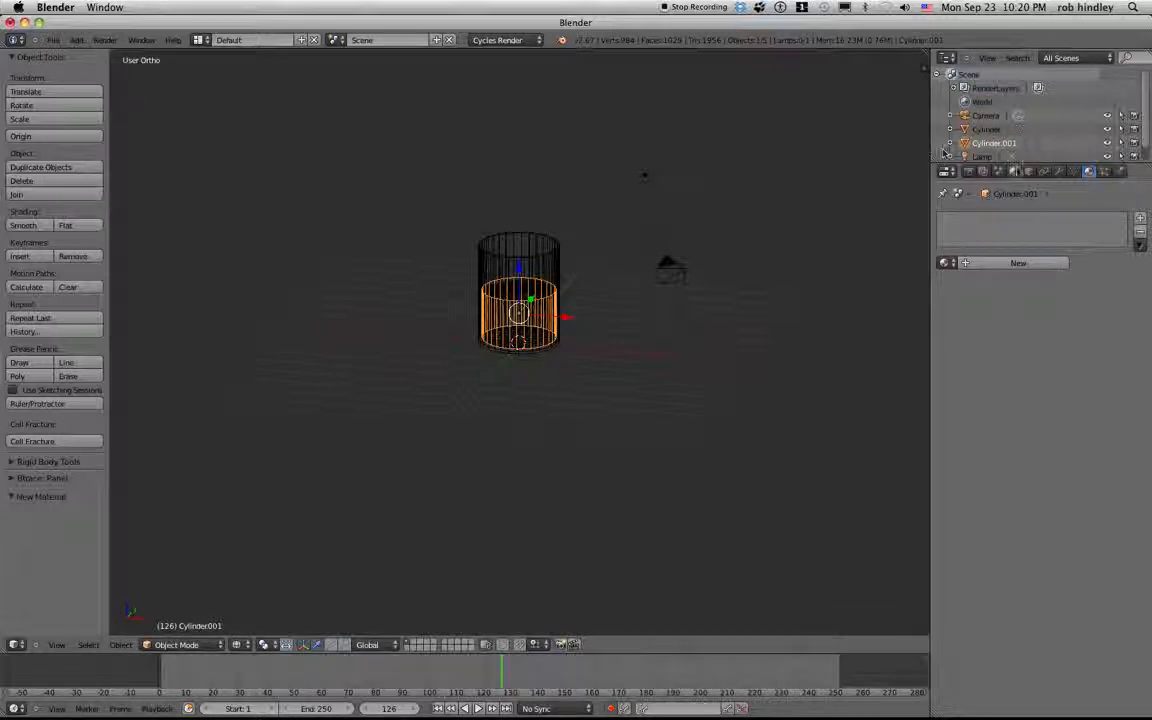
drag(1012, 164, 1016, 257)
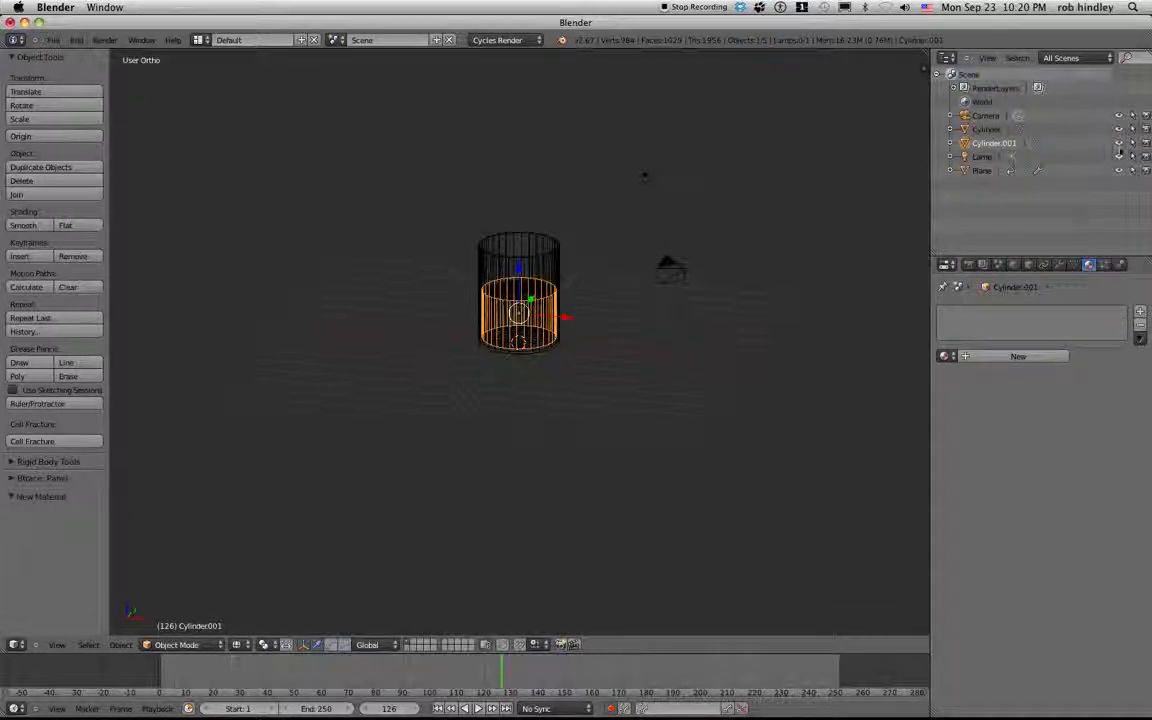
click(1119, 144)
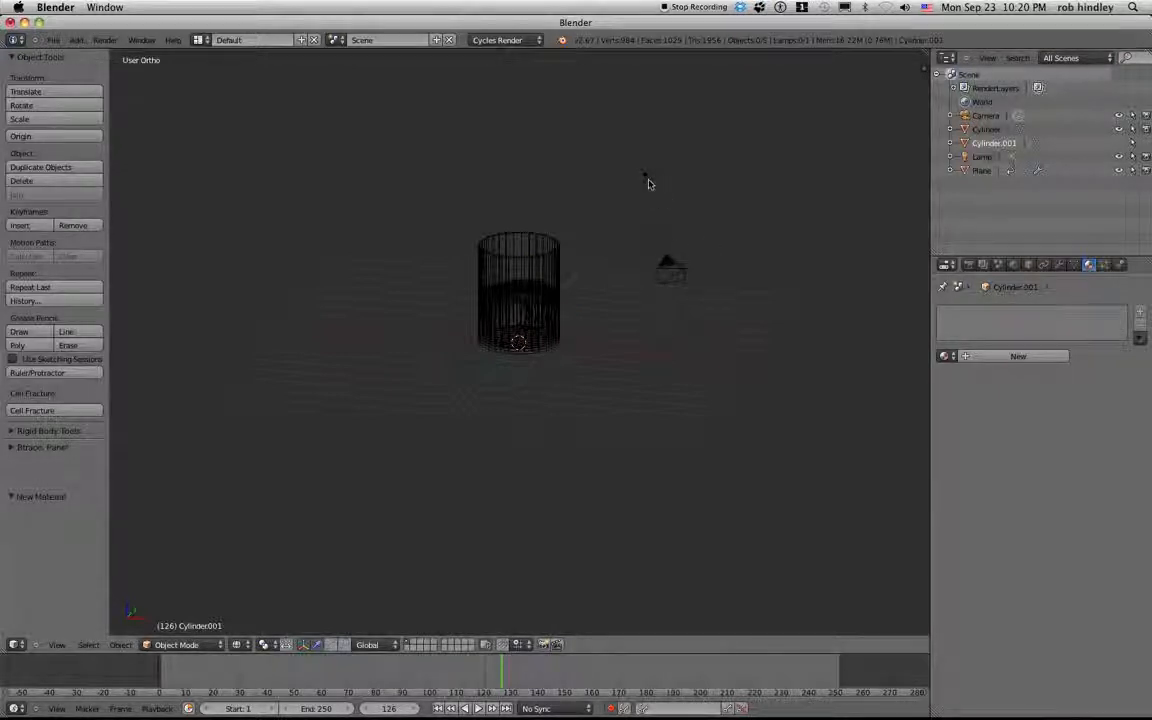
- Change the lamp to a Sun and set its size to 1
right_click(647, 178)
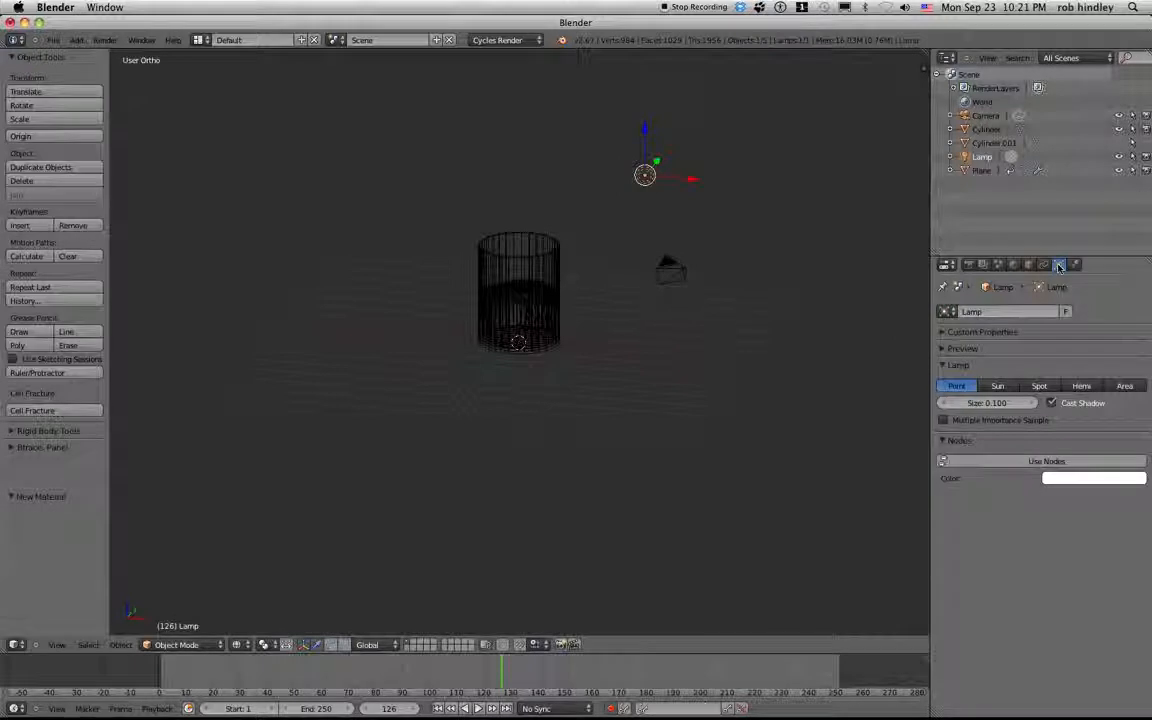
click(997, 386)
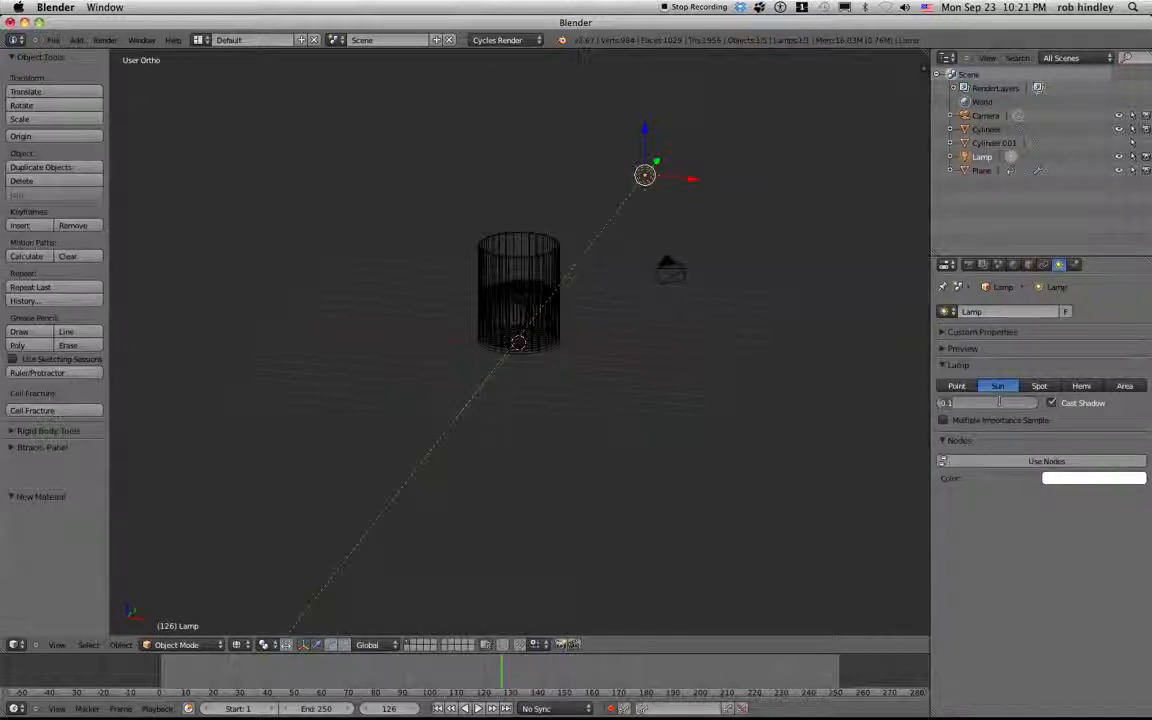
key(Return)
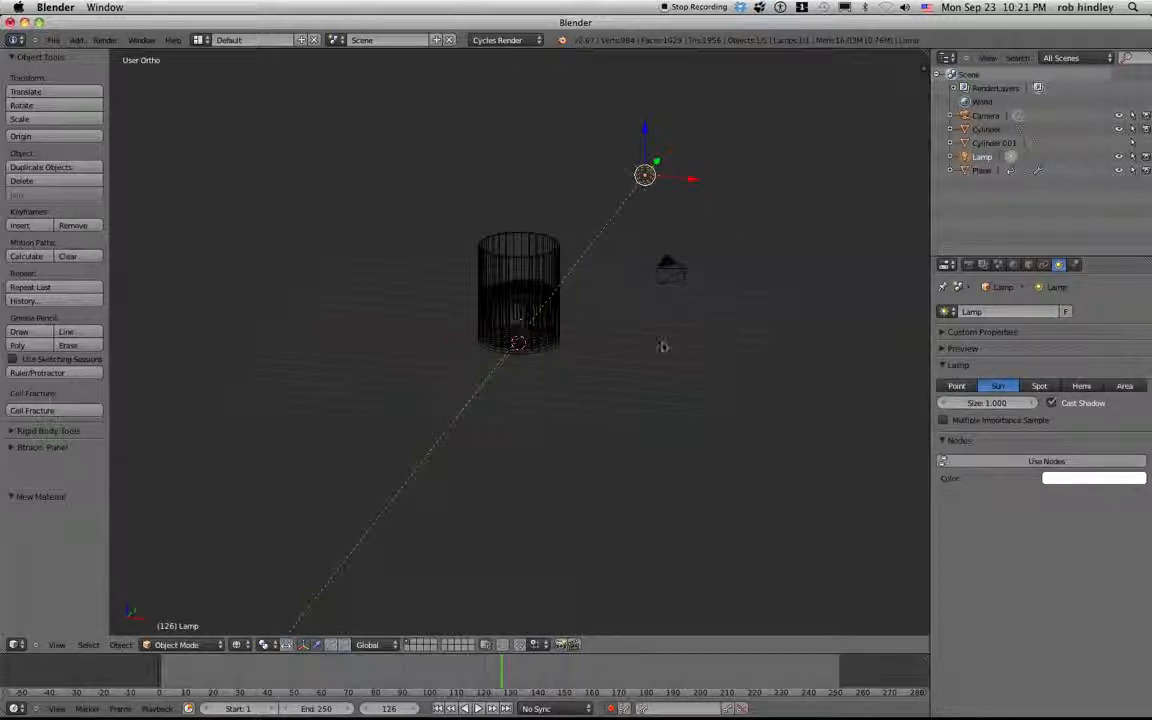
- In camera view, move the camera so the whole glass fits the frame, and set the viewport shading to Rendered
key(KP_5)
key(KP_0)
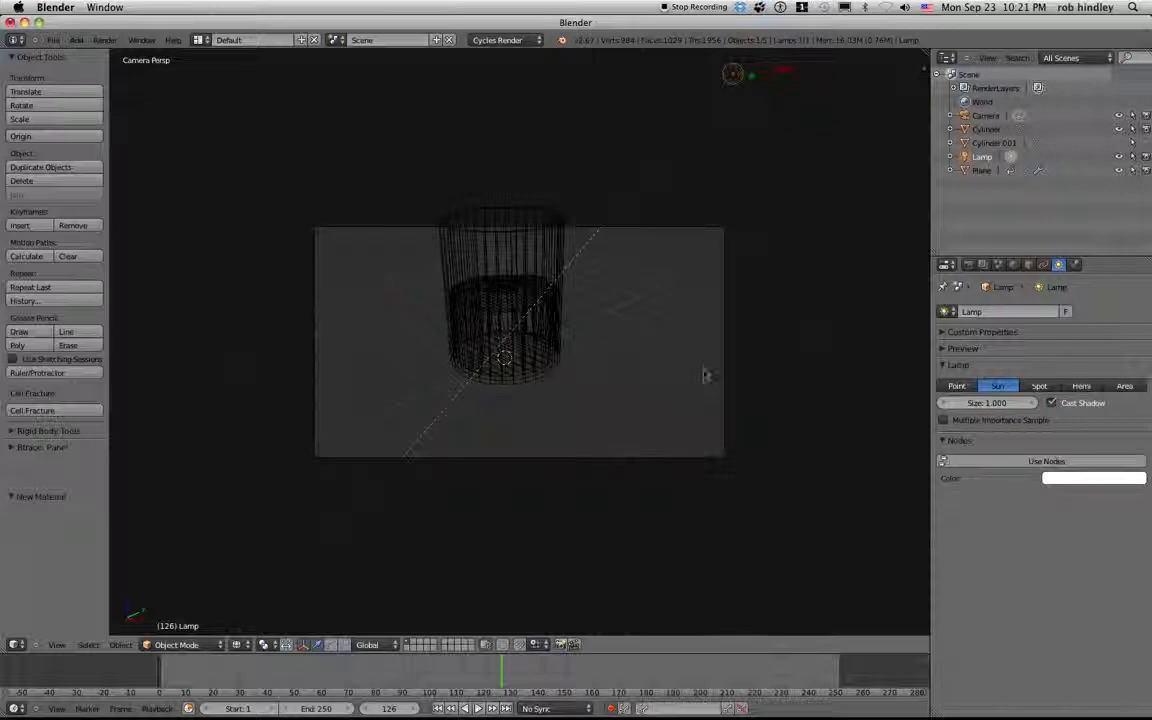
right_click(722, 391)
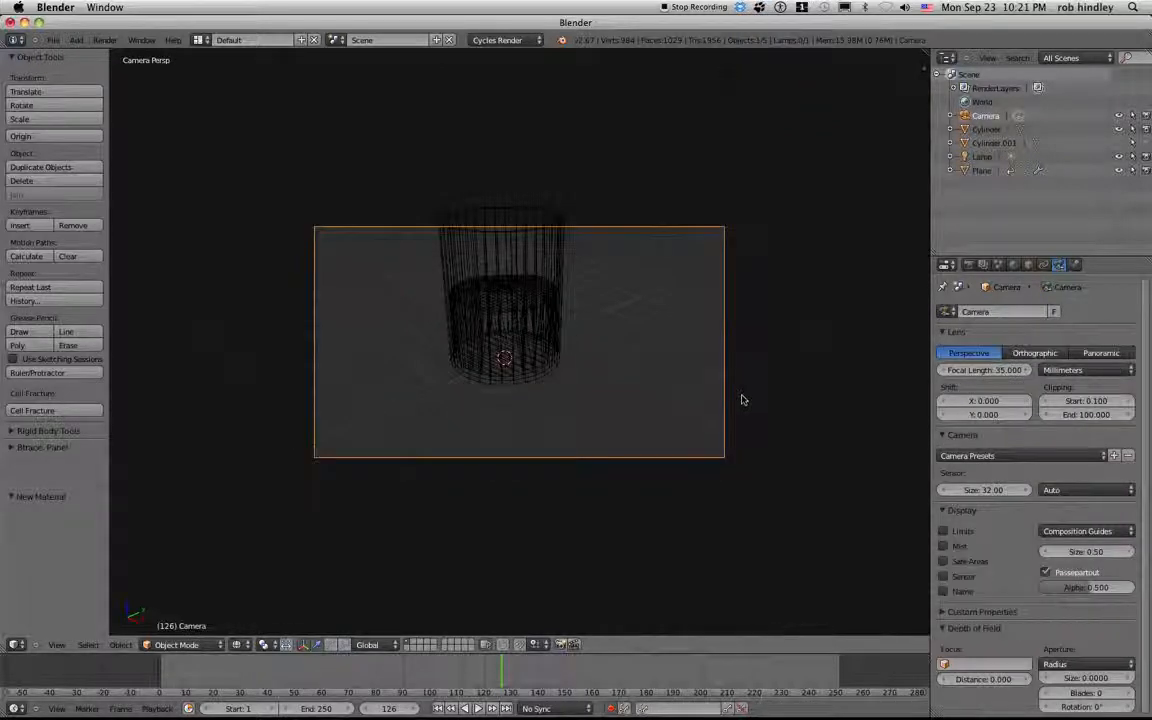
click(730, 329)
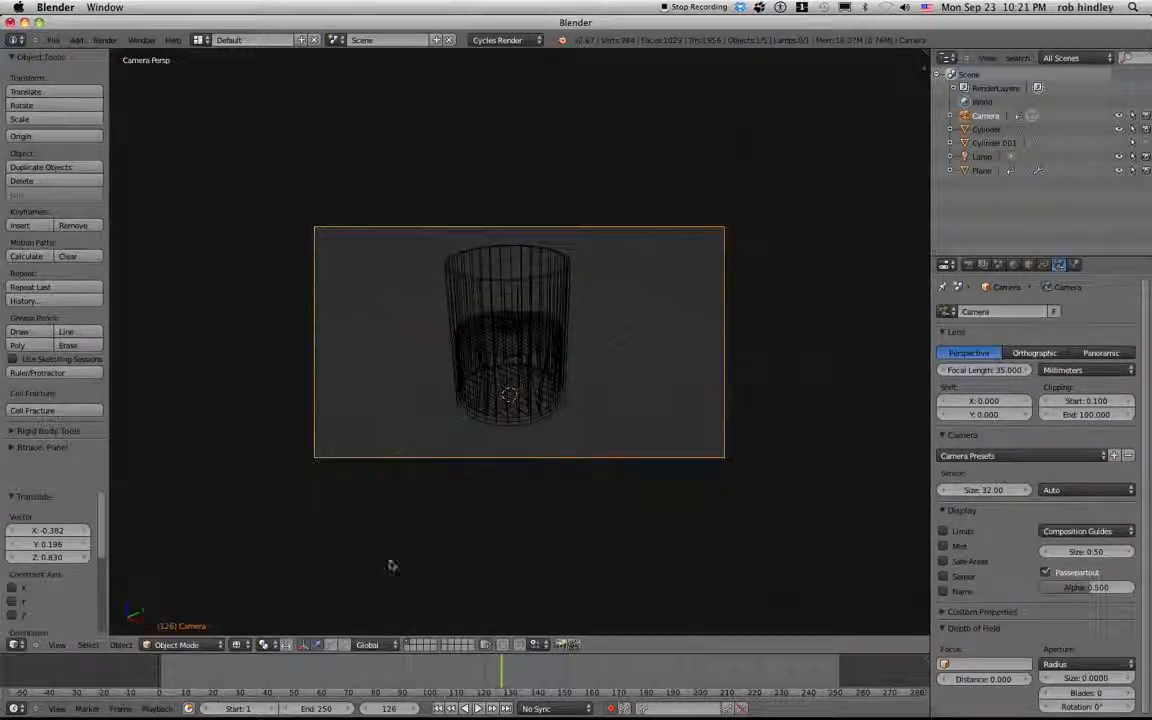
click(236, 644)
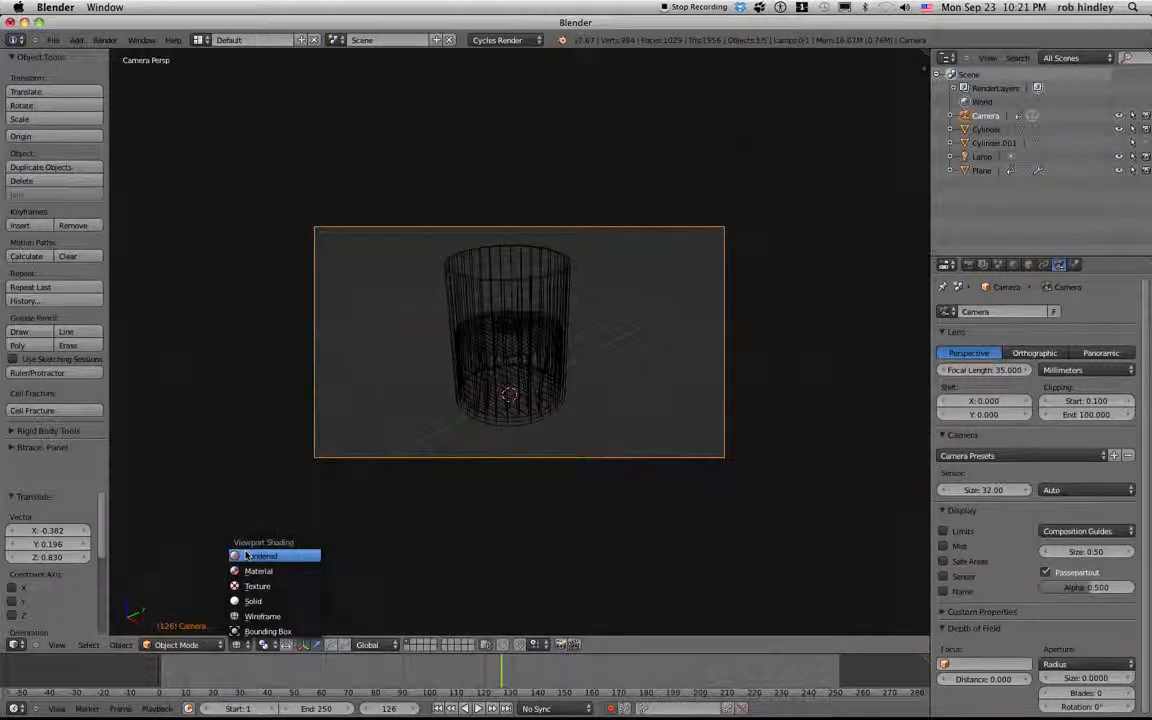
click(262, 553)
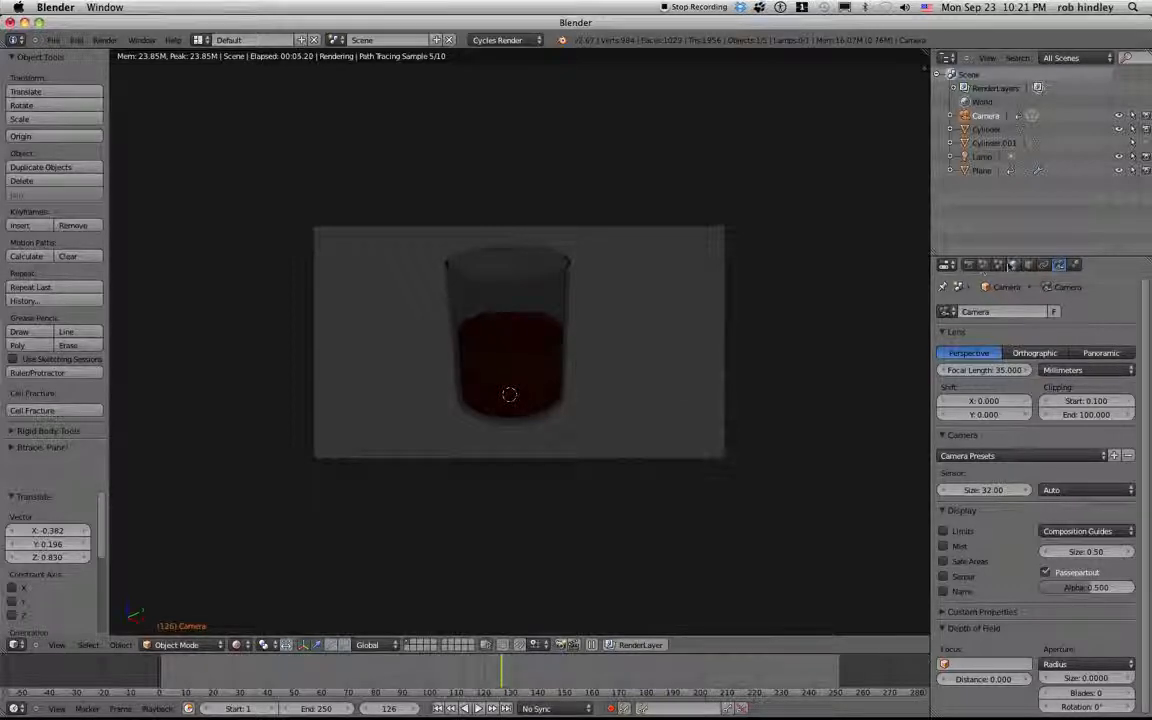
- Brighten the World color to a 0.220 grey and enable Ambient Occlusion with a factor of 0.51
click(1013, 265)
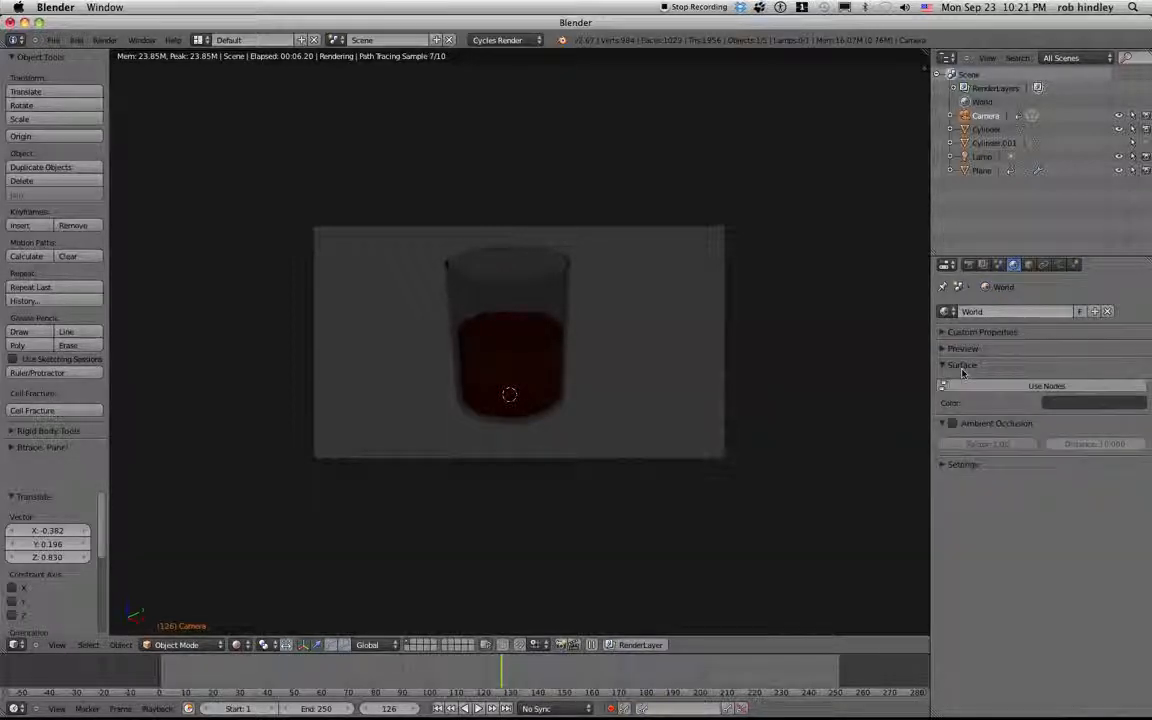
click(1094, 402)
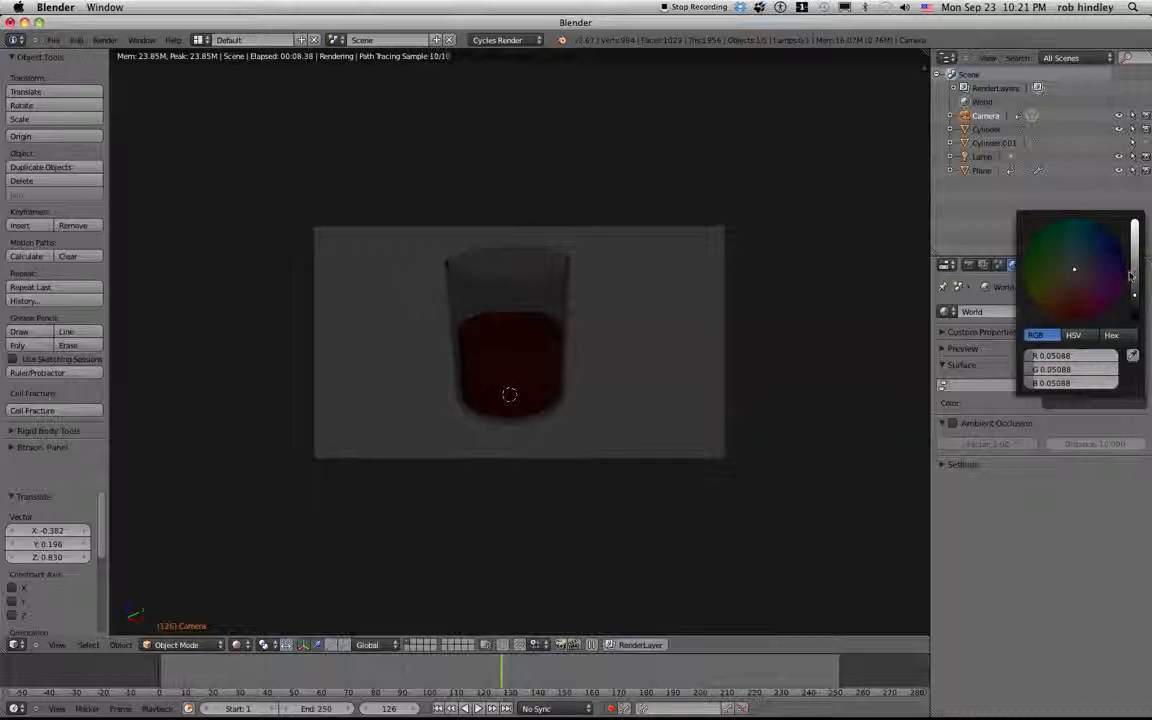
drag(1134, 294, 1131, 274)
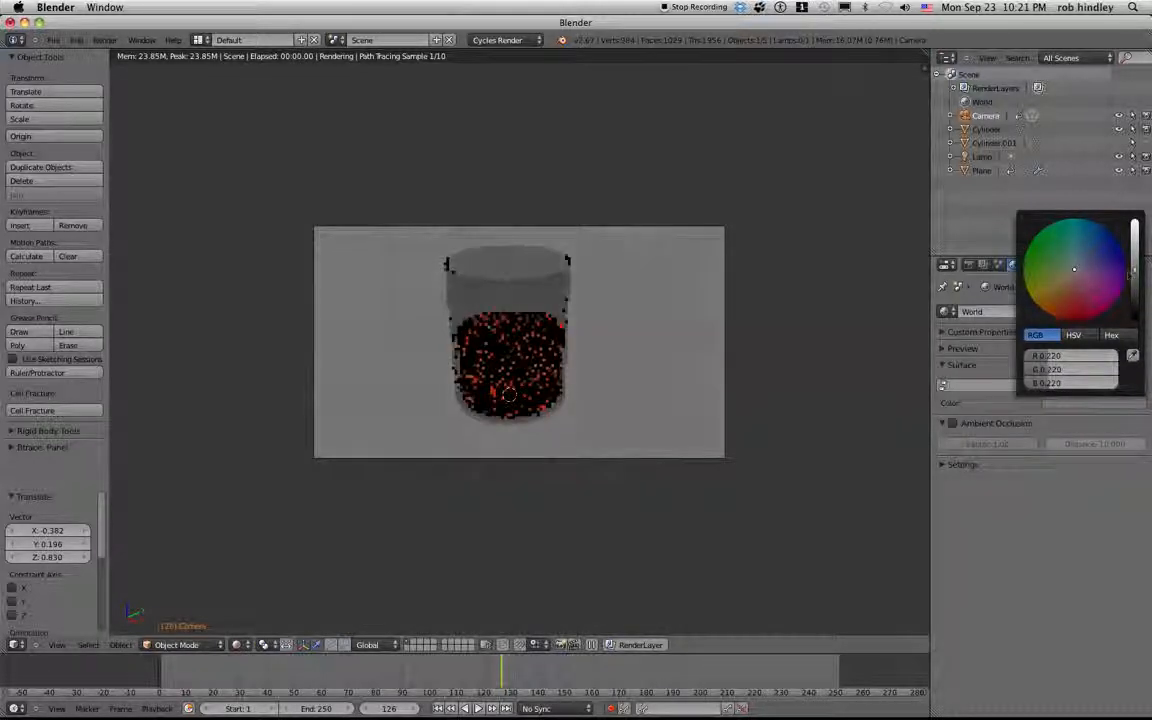
click(953, 424)
drag(978, 445, 945, 445)
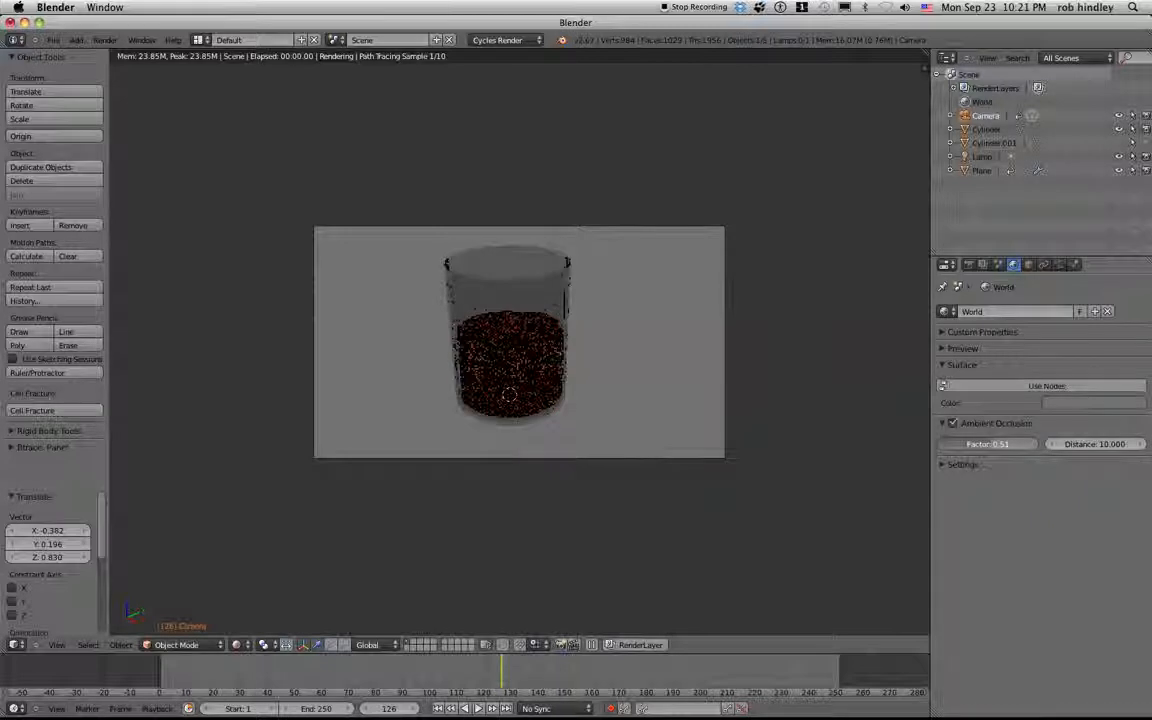
- Open the render settings at the sampling options
click(968, 264)
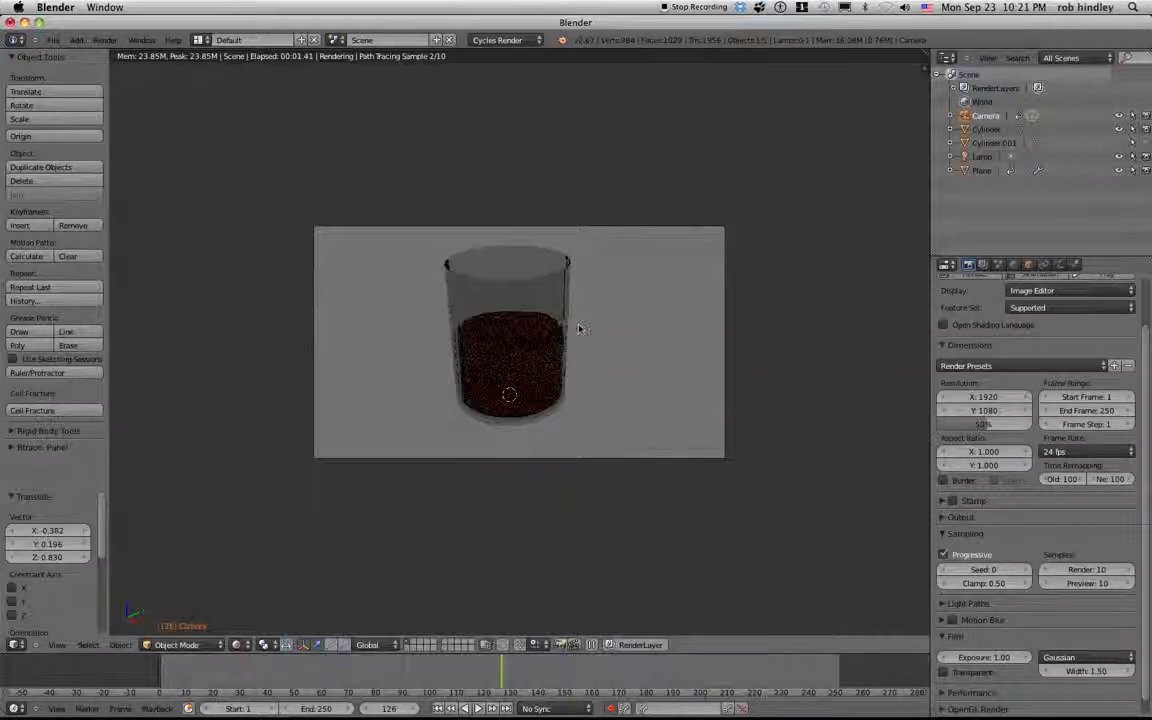